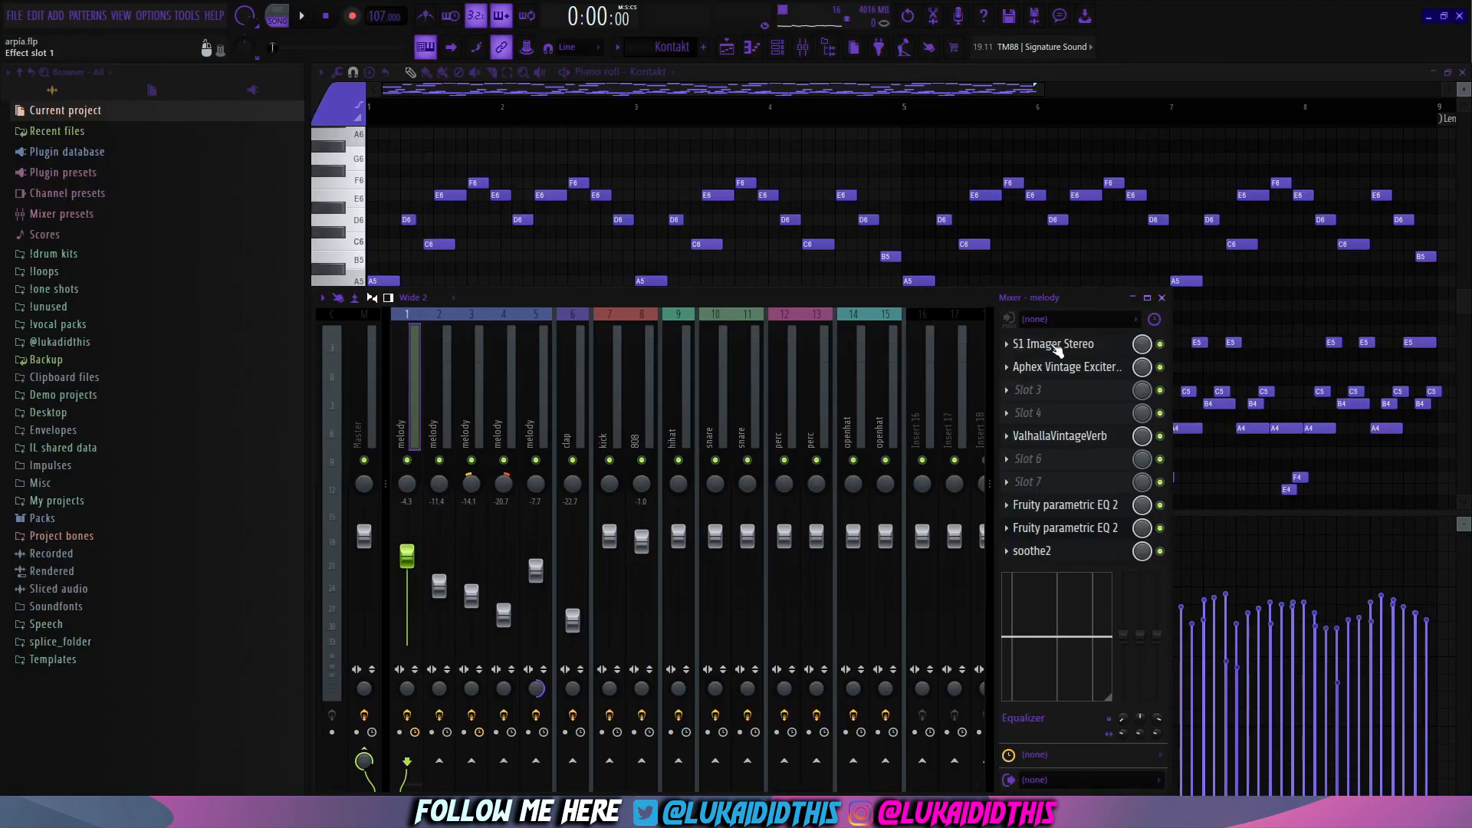
- Inspect the effects on the first melody mixer track: S1 Imager Stereo, Aphex Vintage Exciter, ValhallaVintageVerb and both Fruity parametric EQ 2 instances
click(1053, 345)
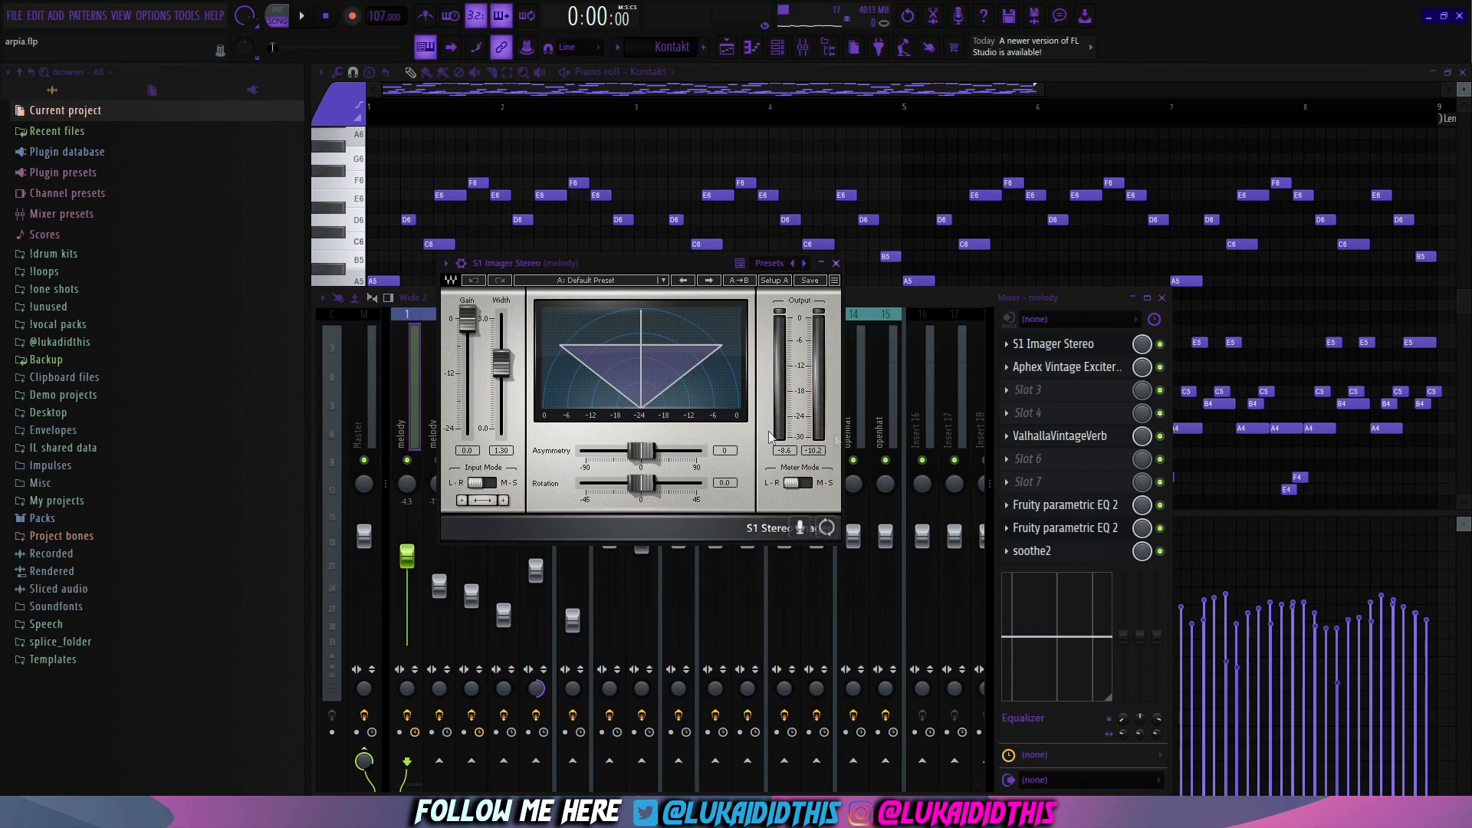
click(1052, 368)
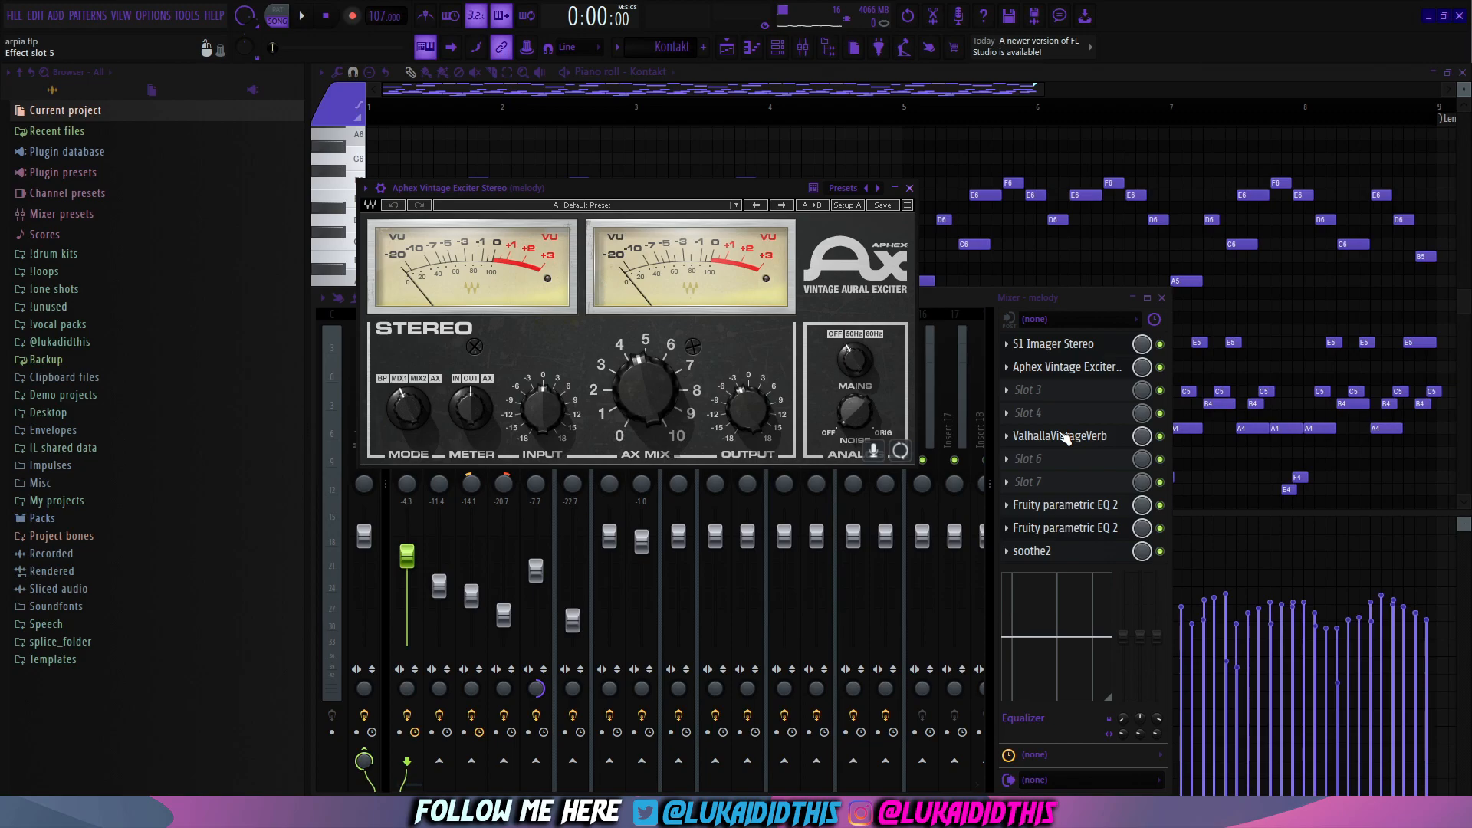
click(1066, 437)
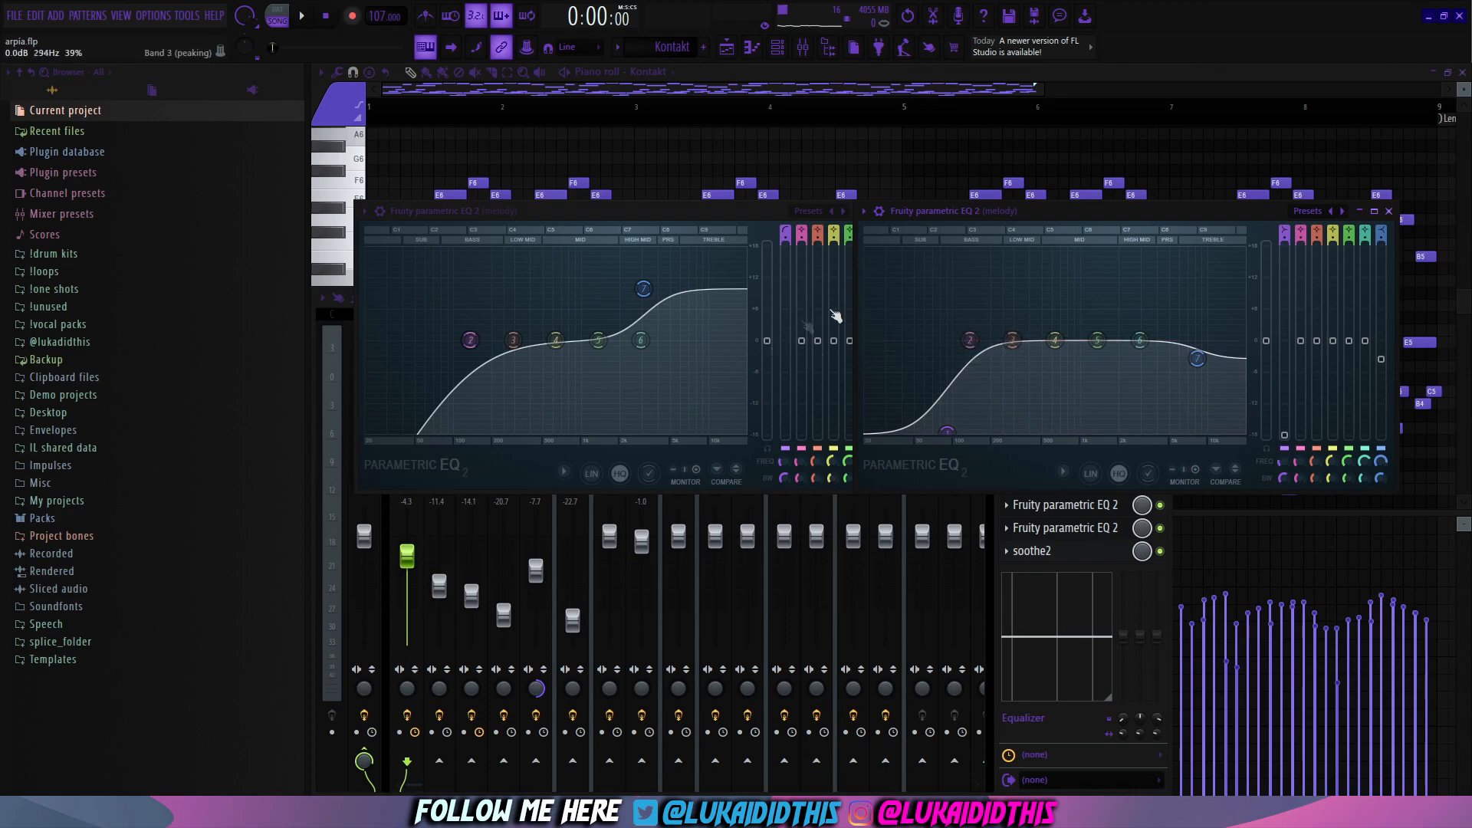
click(1391, 213)
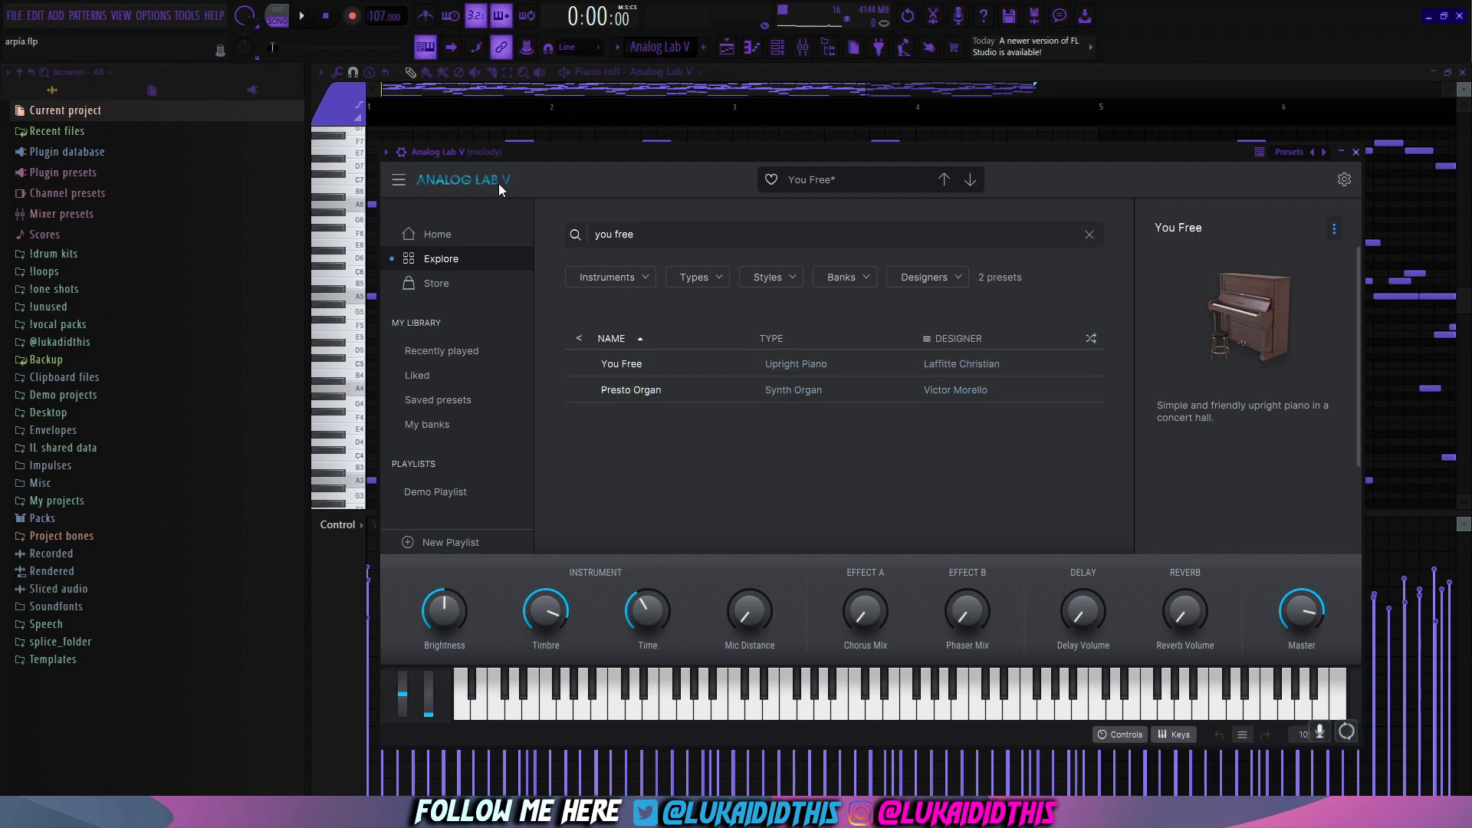
- Examine the Analog Lab V notes and its mixer effects: HalfTime, Fruity Delay 3, Fruity Reeverb 2 and Fruity parametric EQ 2
click(760, 134)
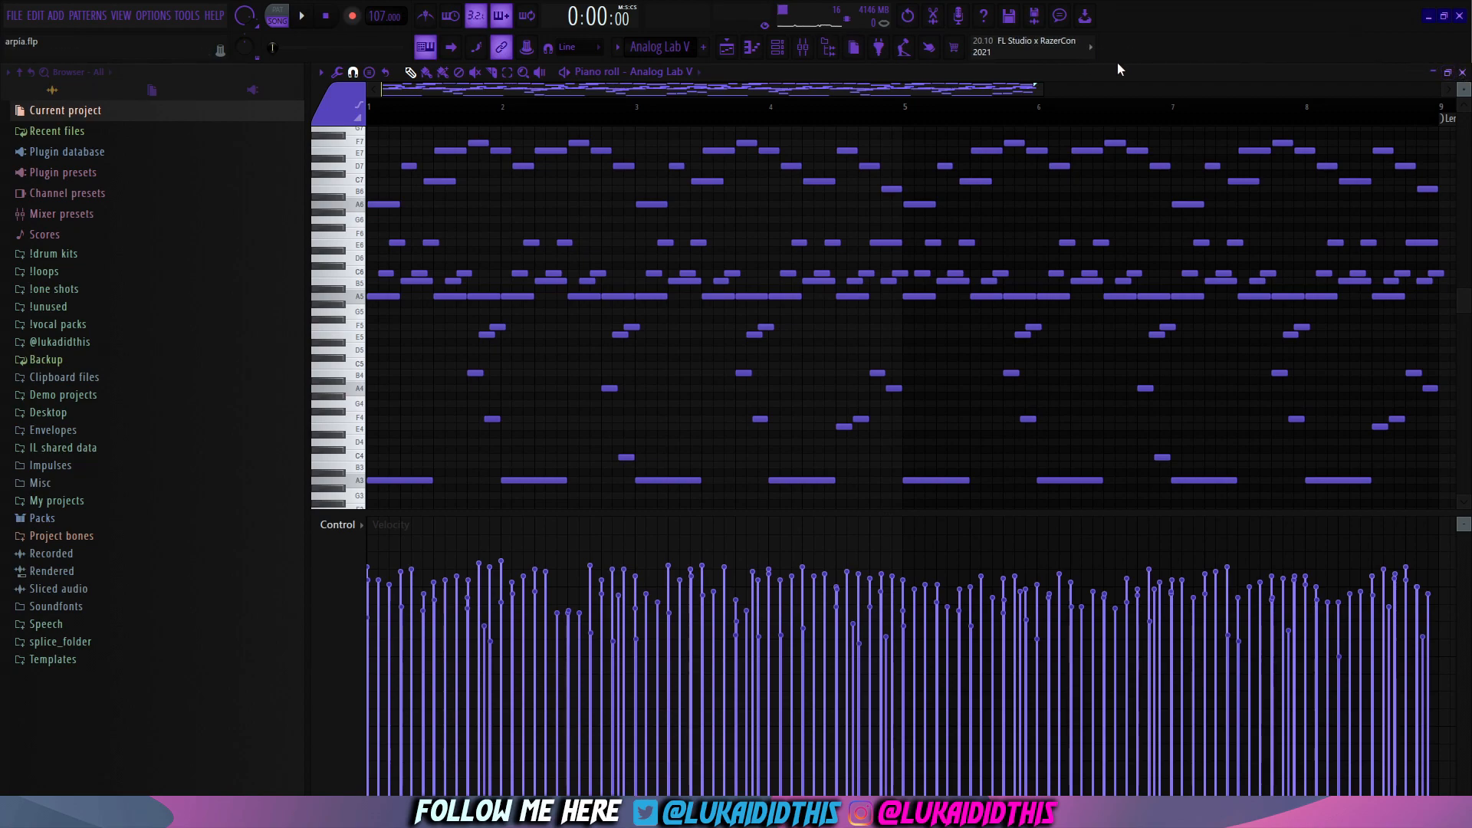
click(802, 47)
click(1048, 345)
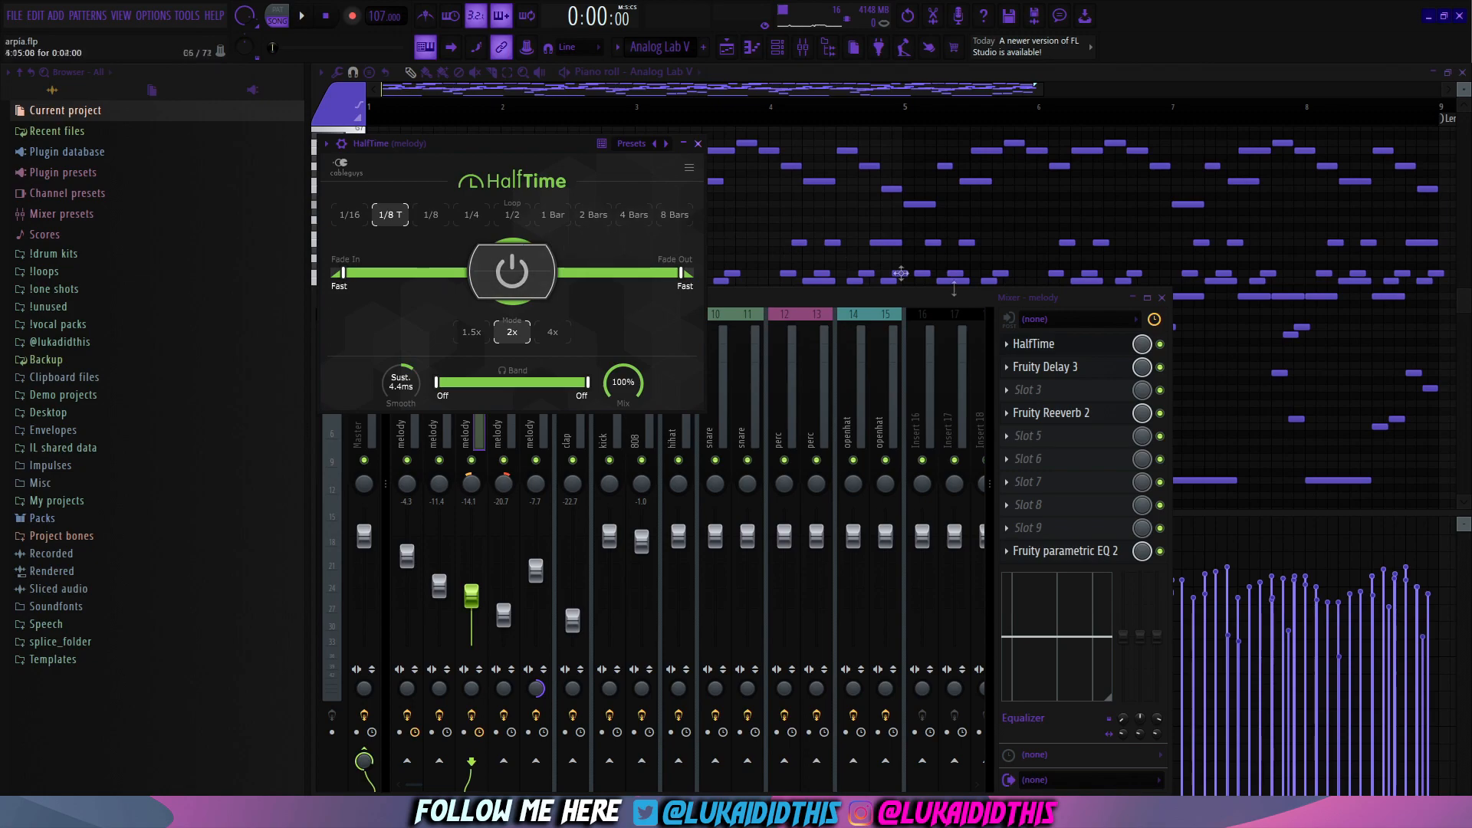
click(1055, 368)
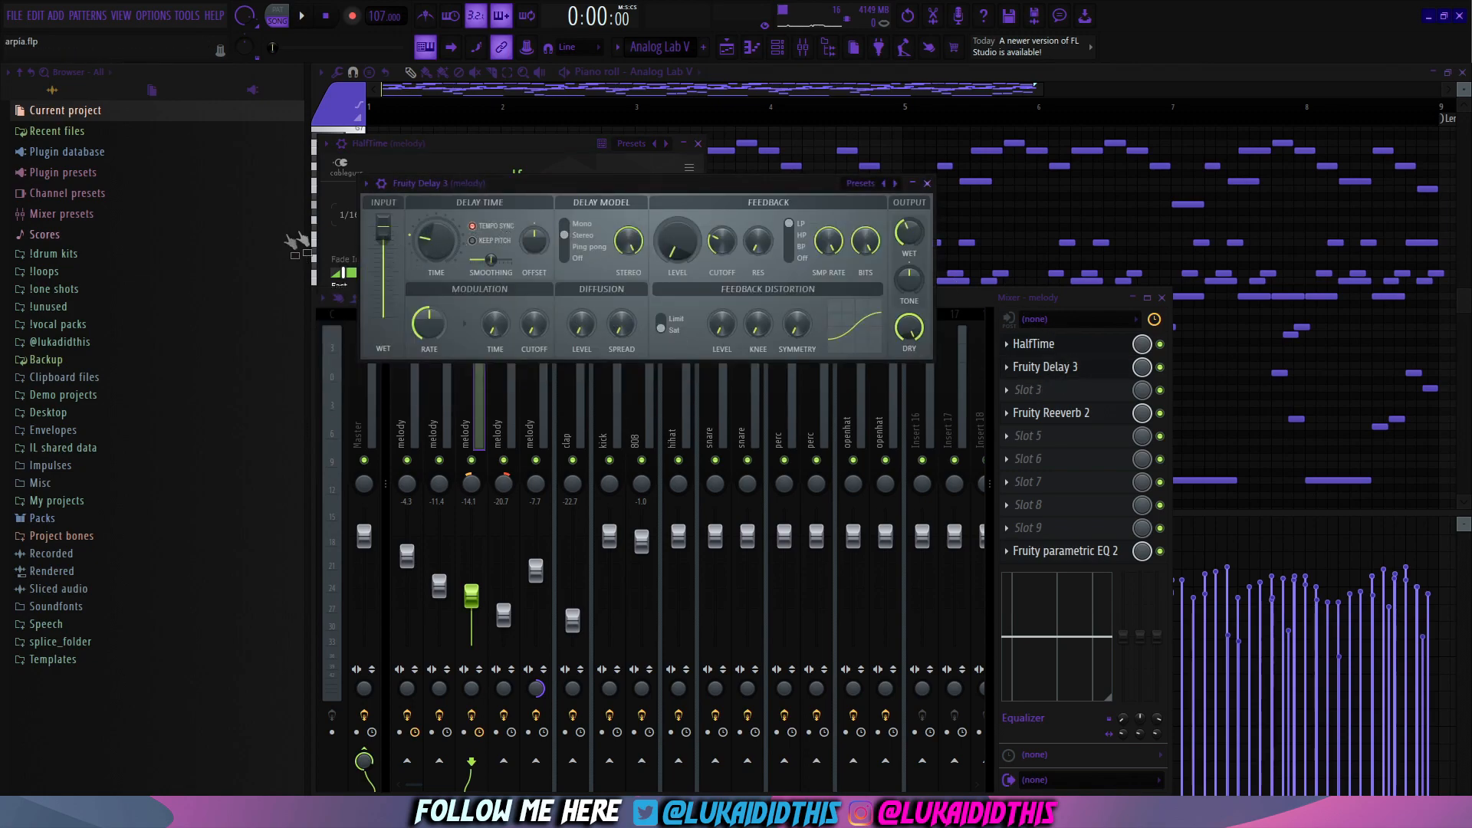
click(1113, 415)
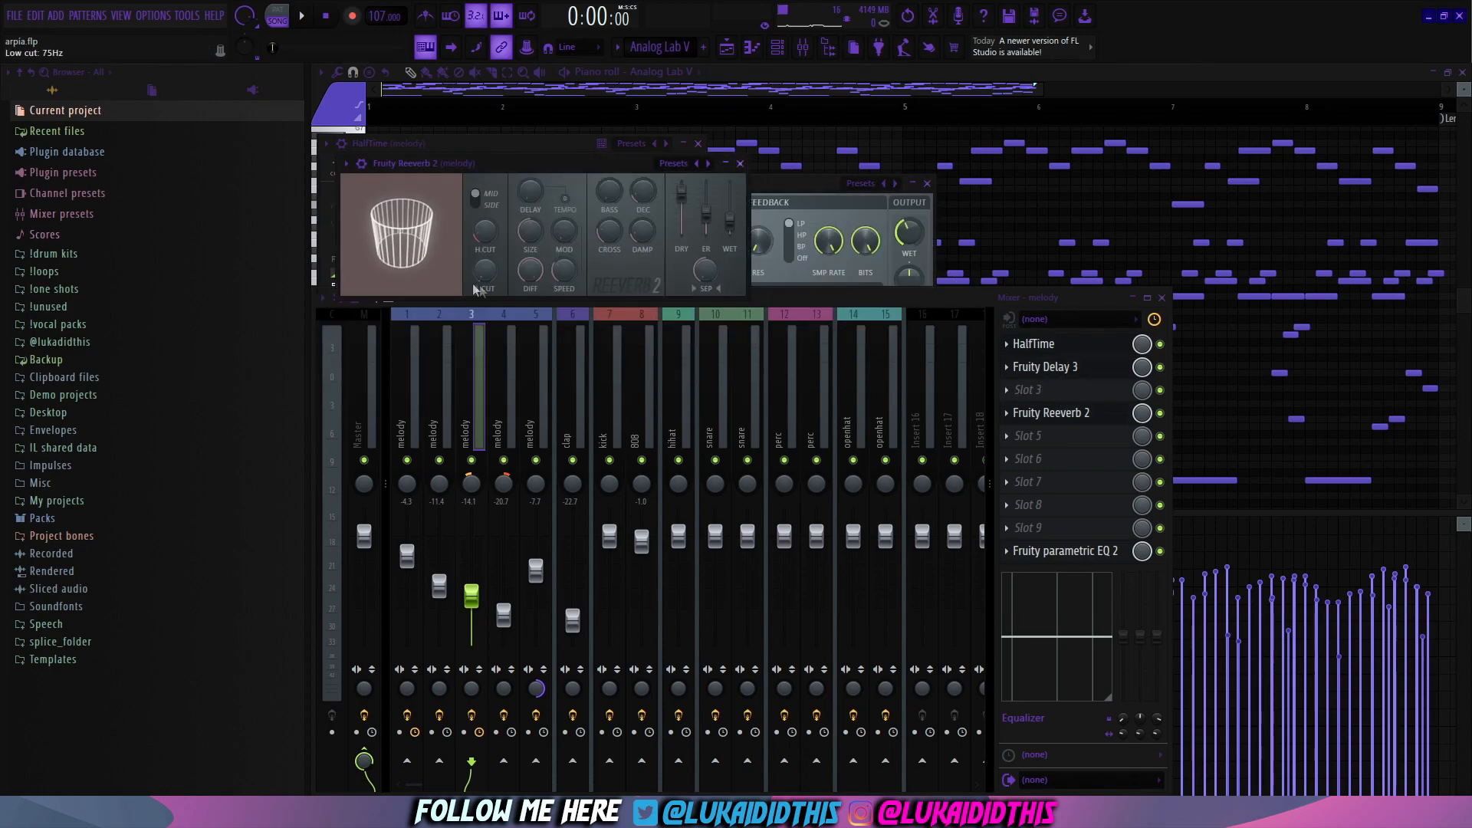
click(1097, 554)
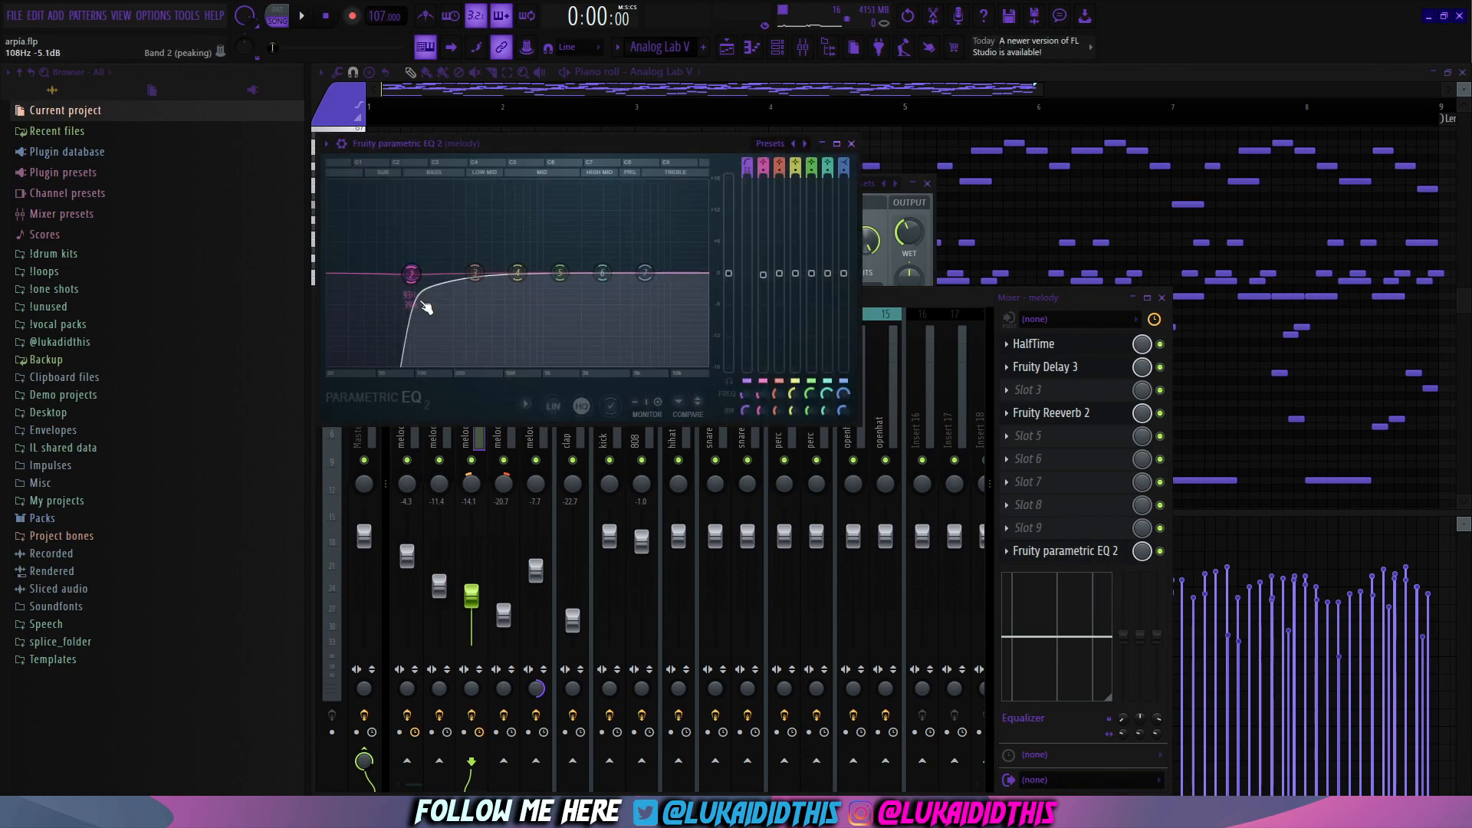
click(853, 145)
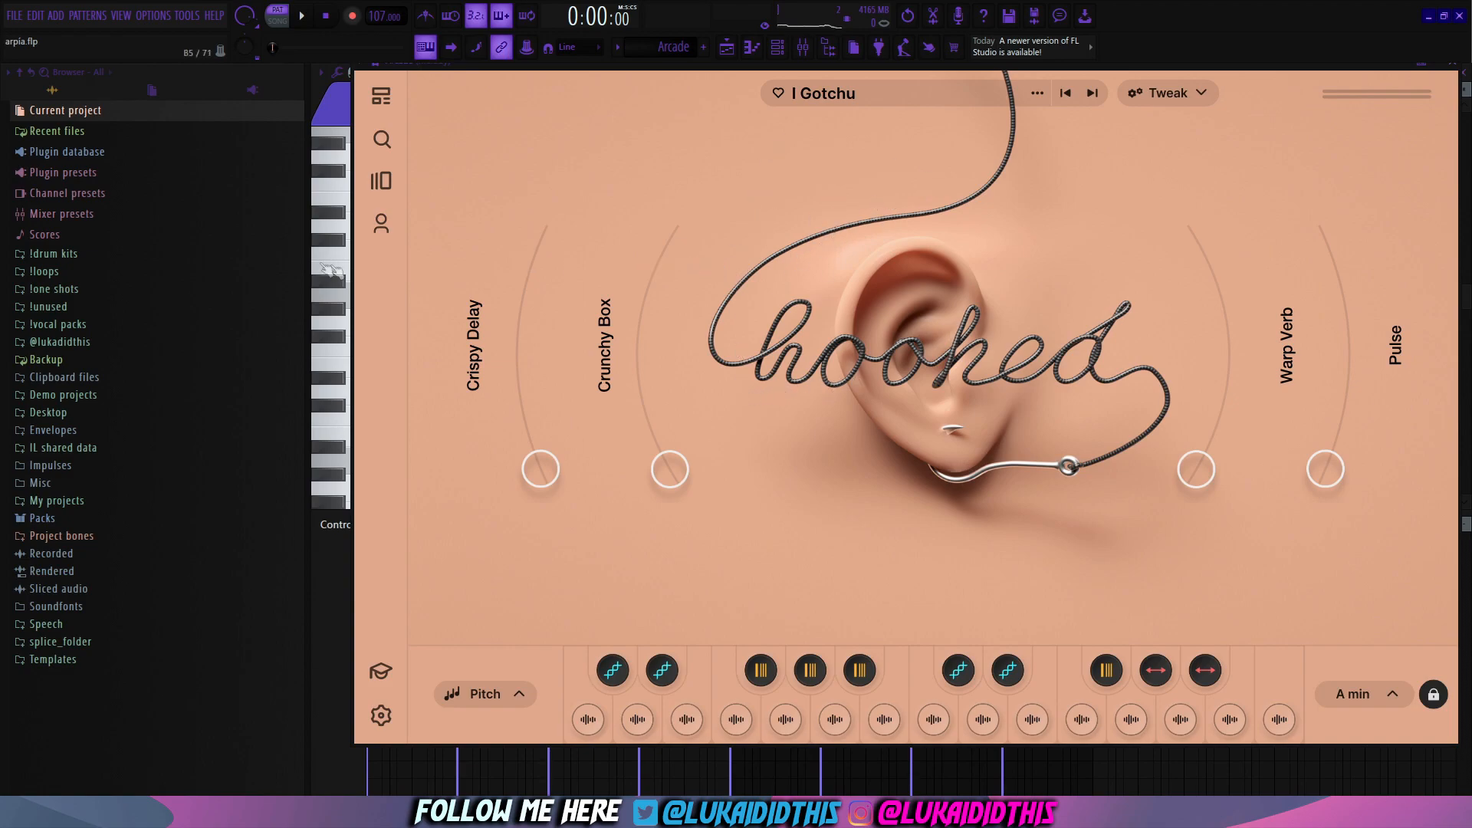
- Dismiss the Arcade plugin window to show its pattern in the piano roll, and play the notes
drag(309, 224, 310, 225)
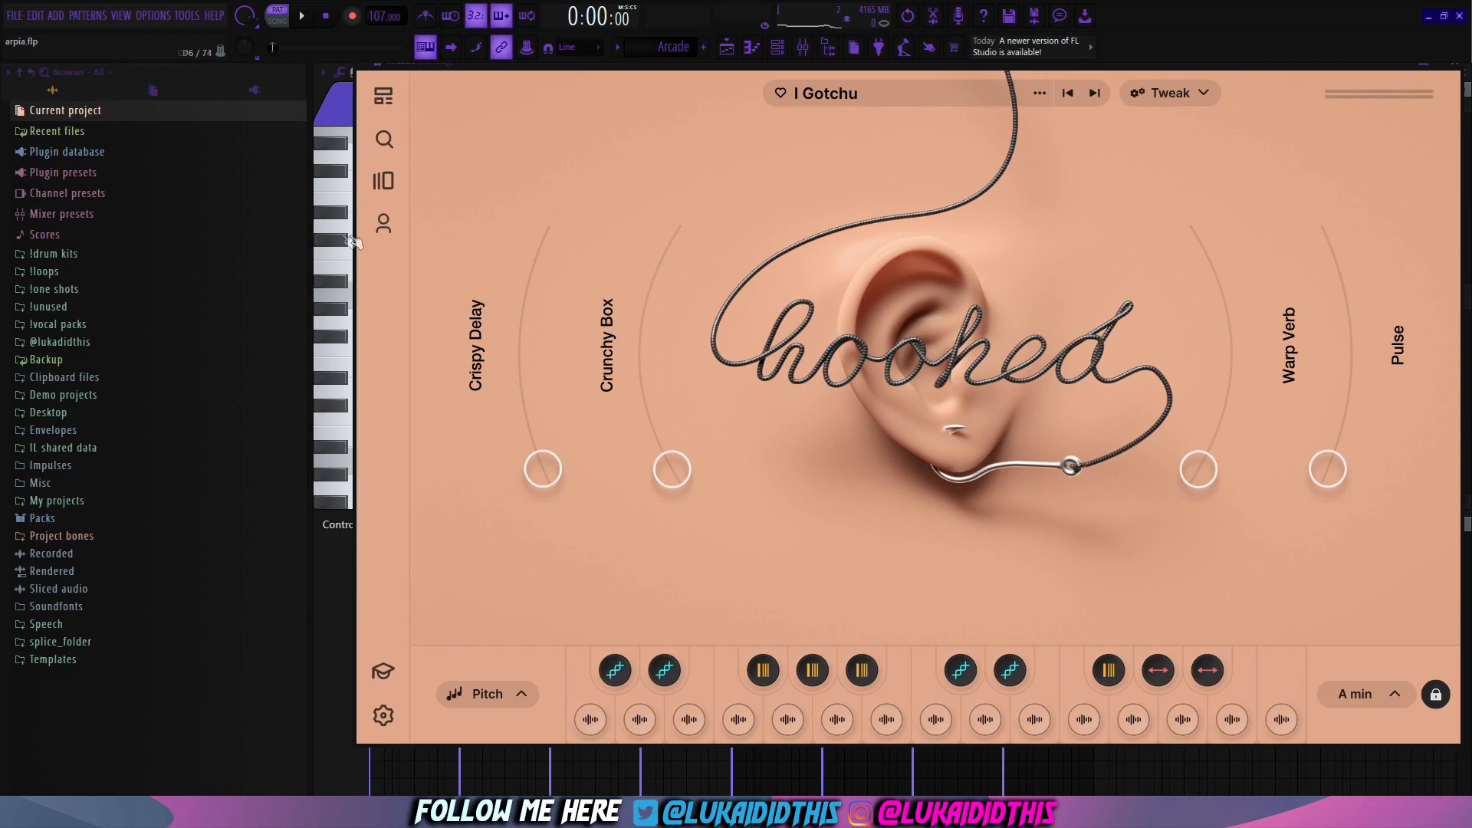
click(331, 230)
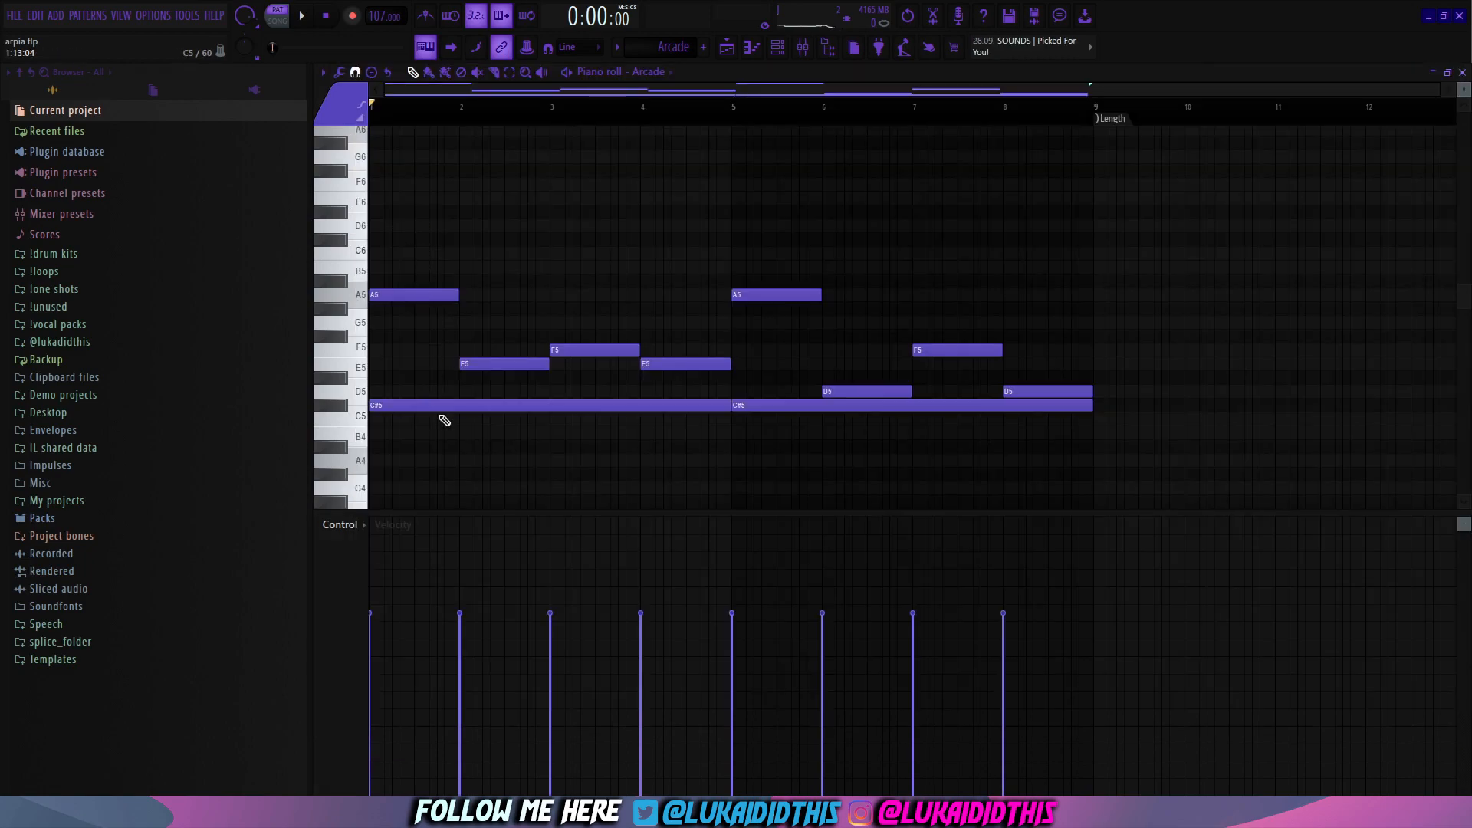
key(space)
key(ctrl+s)
- Delete the first long C#5 note from the Arcade pattern, audition it, undo the deletion and play the pattern again
right_click(427, 404)
key(space)
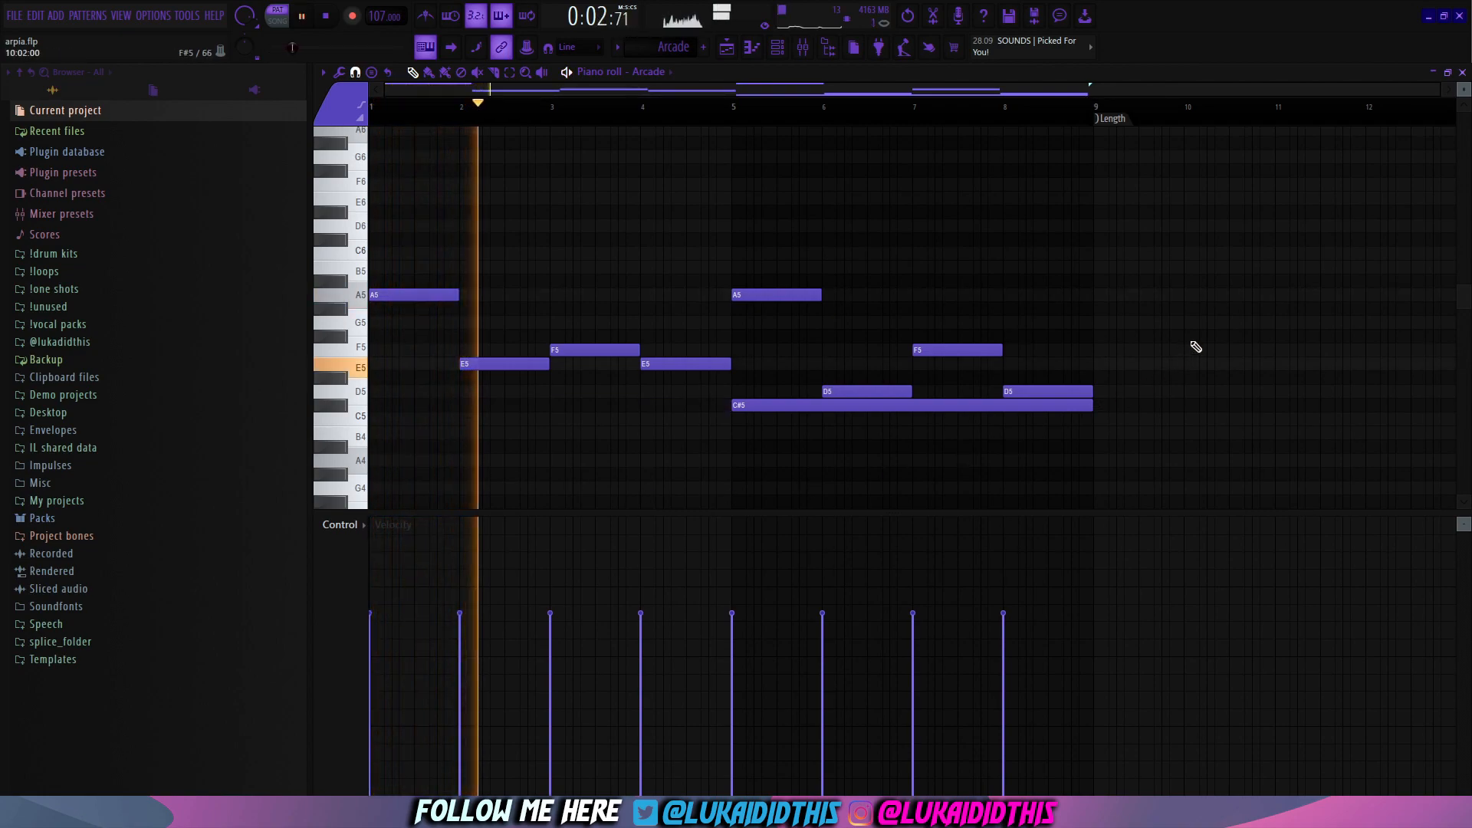
key(space)
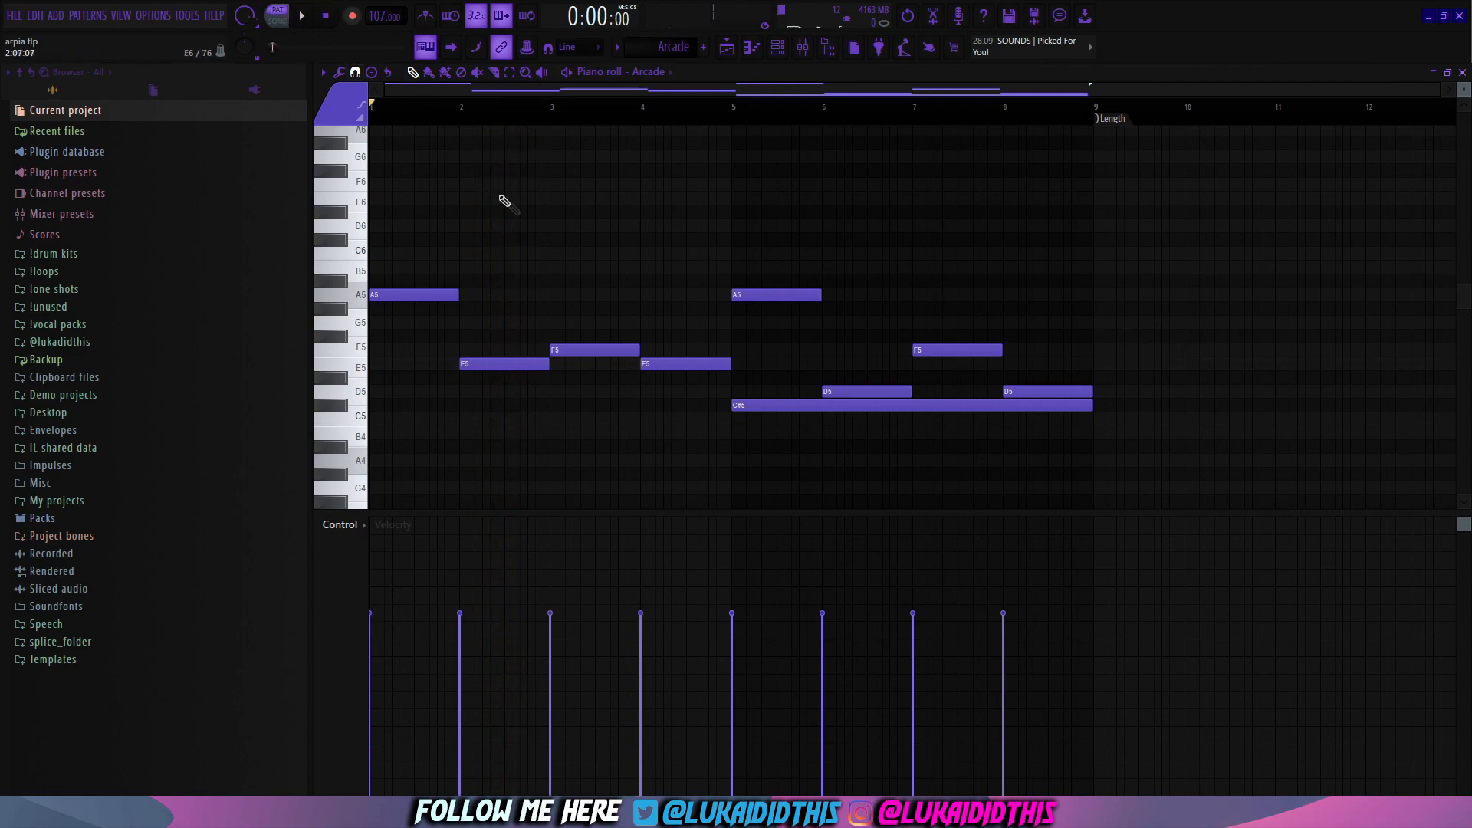
key(ctrl+z)
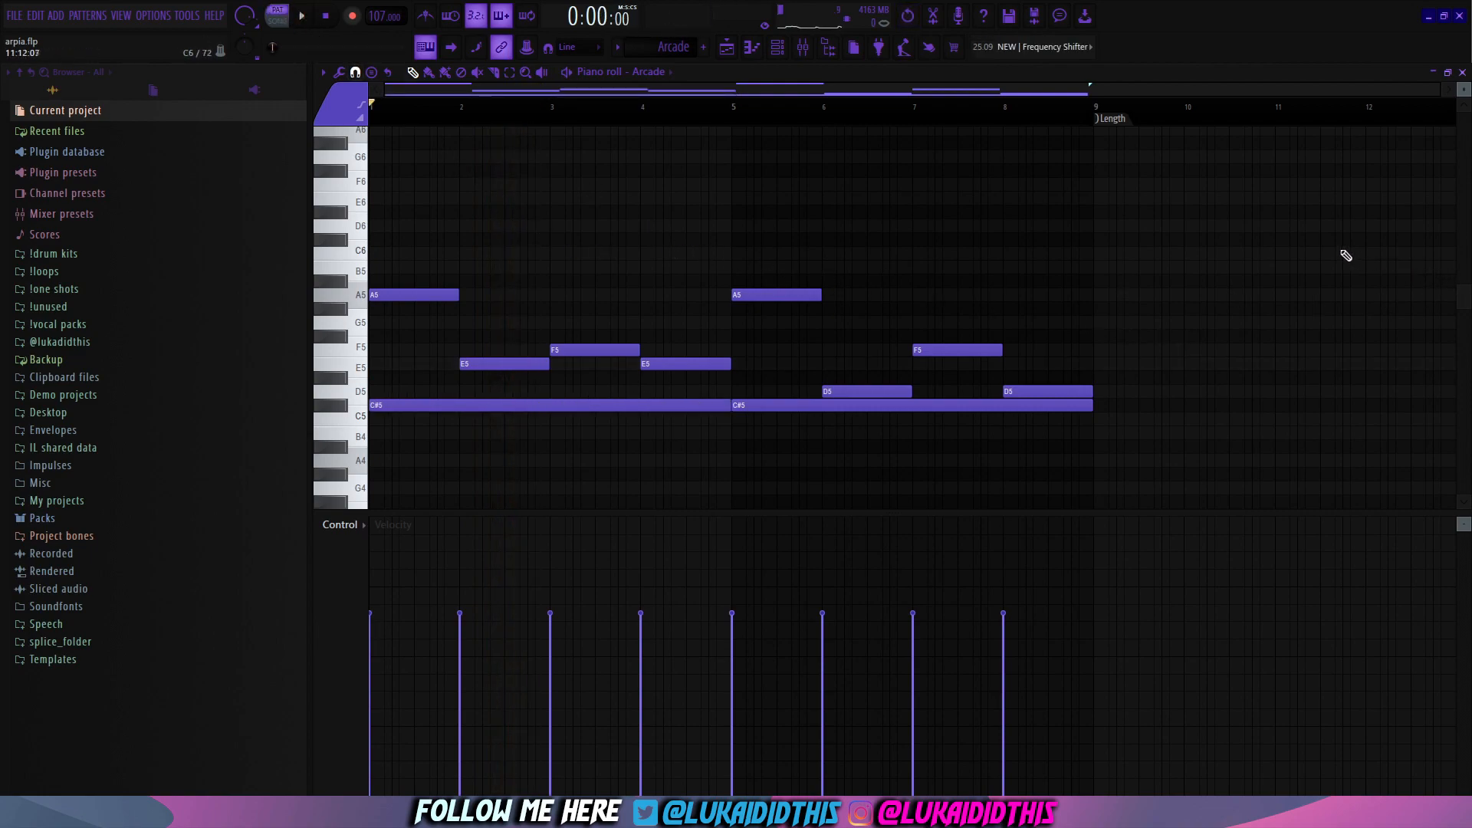
key(space)
key(space)
- Check the channel settings of the melody audio clip on Track 4 and play the soloed melody clips
click(802, 49)
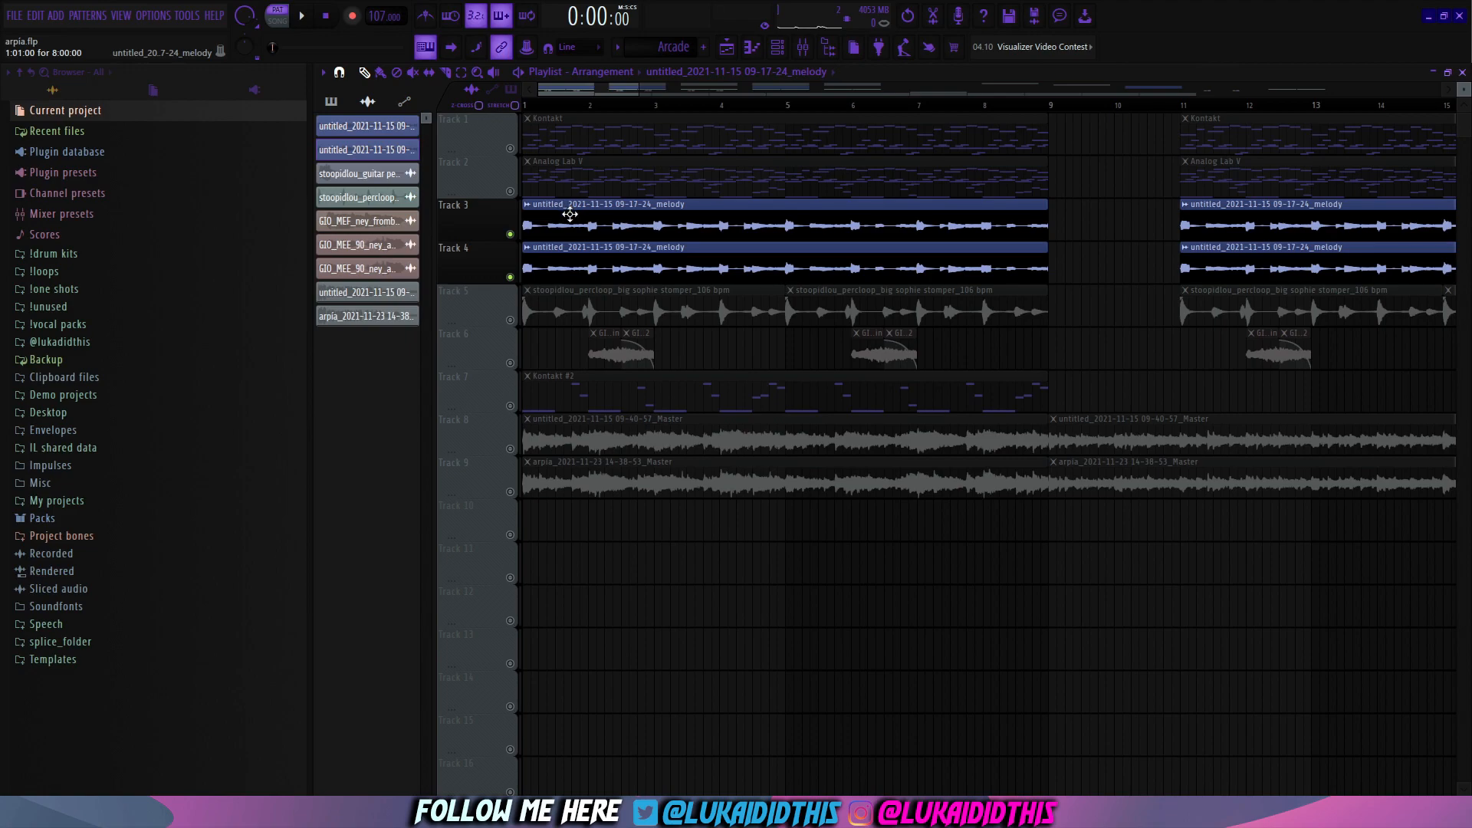
double_click(574, 260)
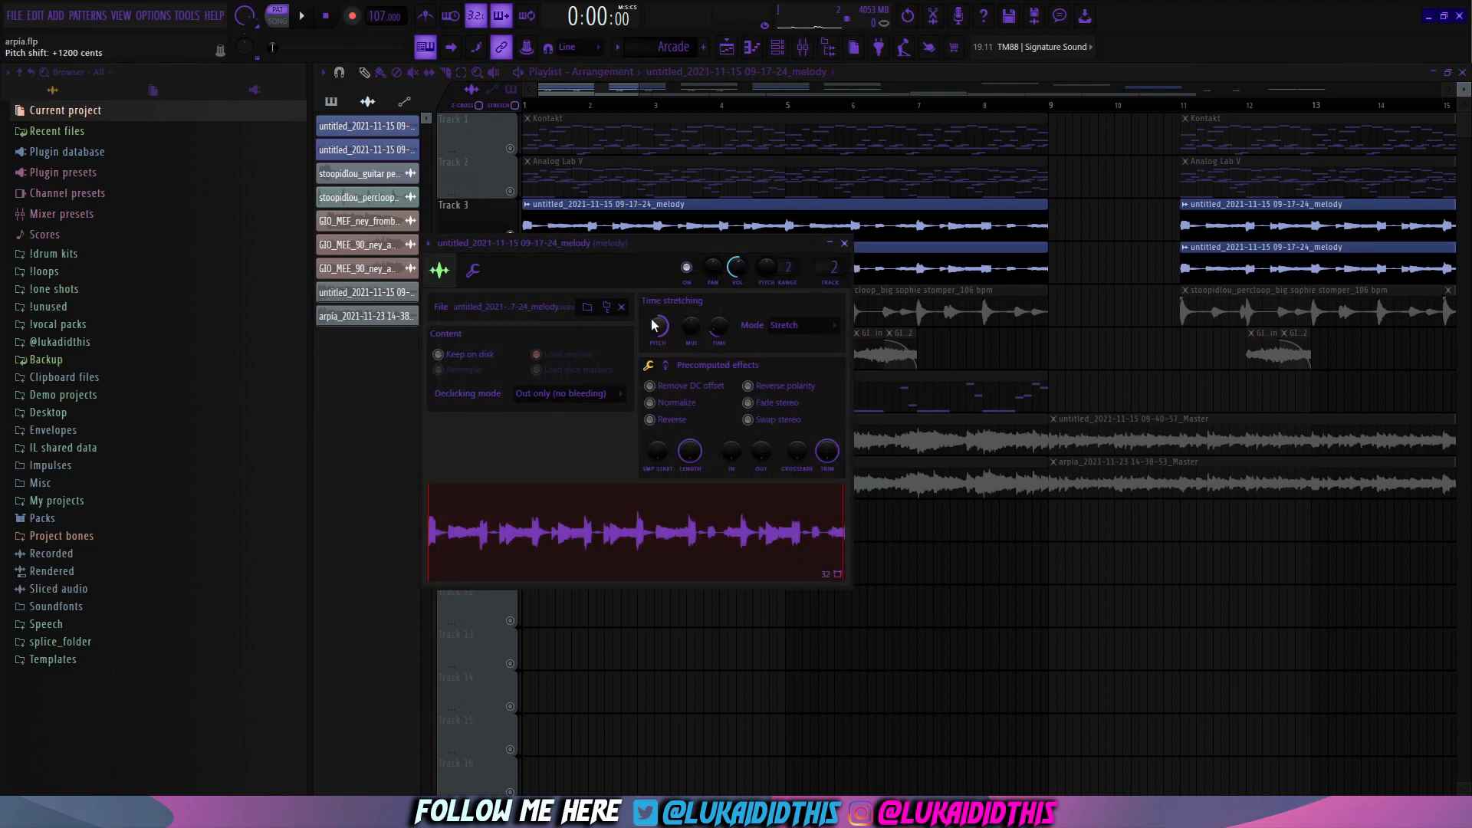
click(844, 243)
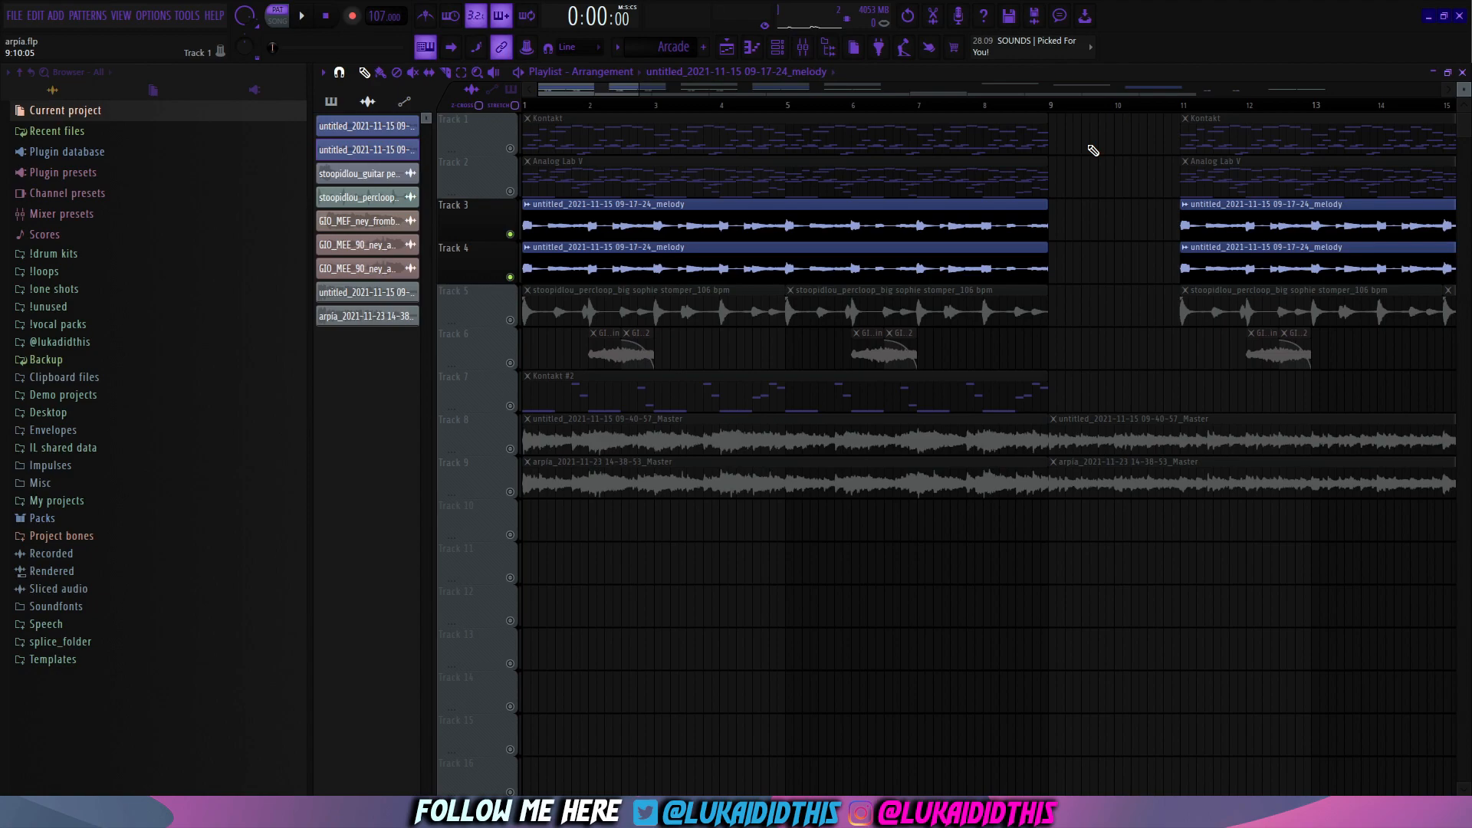
key(space)
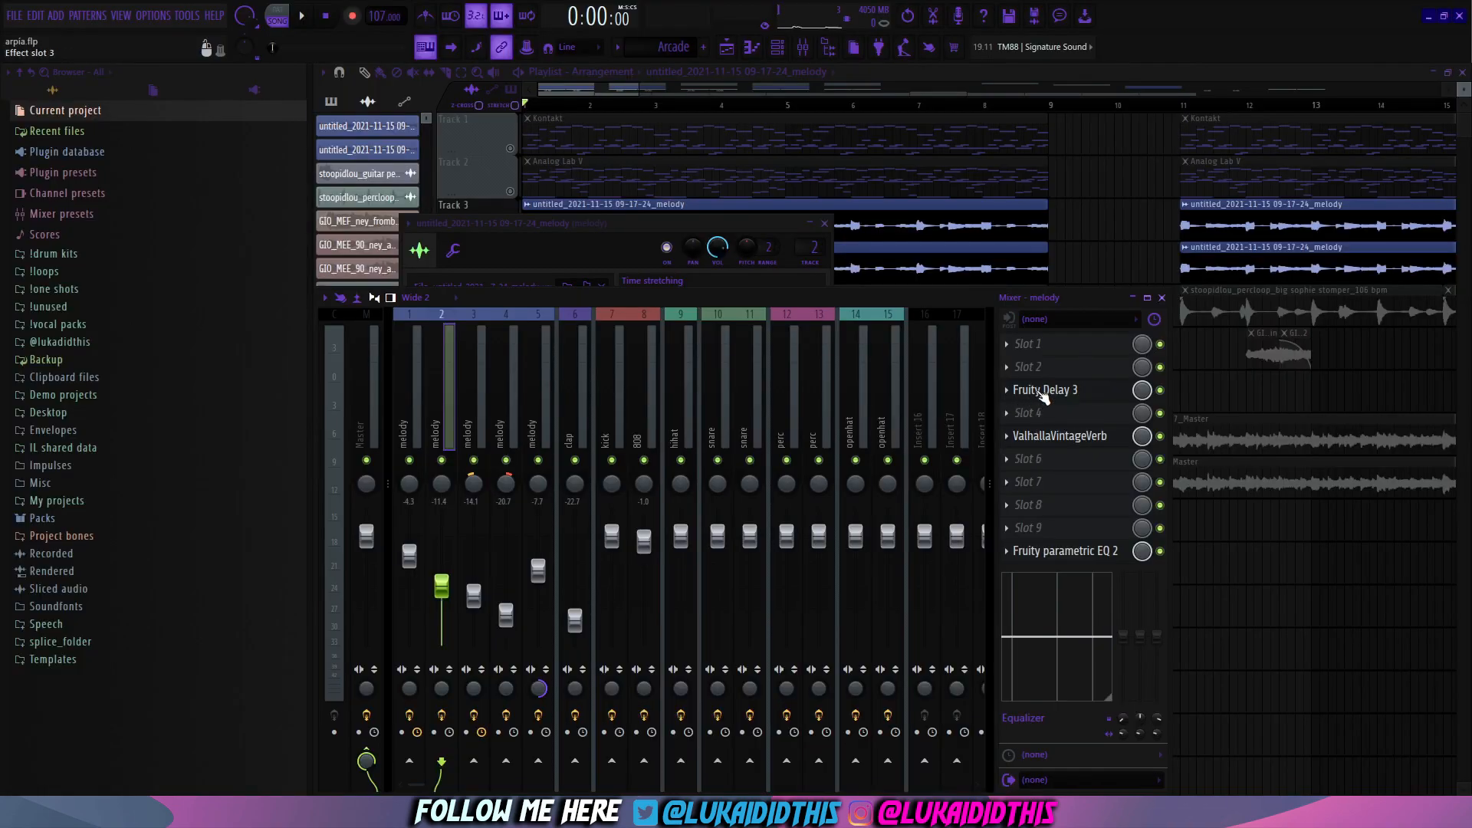
- Inspect the second melody mixer track's Fruity Delay 3, ValhallaVintageVerb and Fruity parametric EQ 2 settings
click(1044, 391)
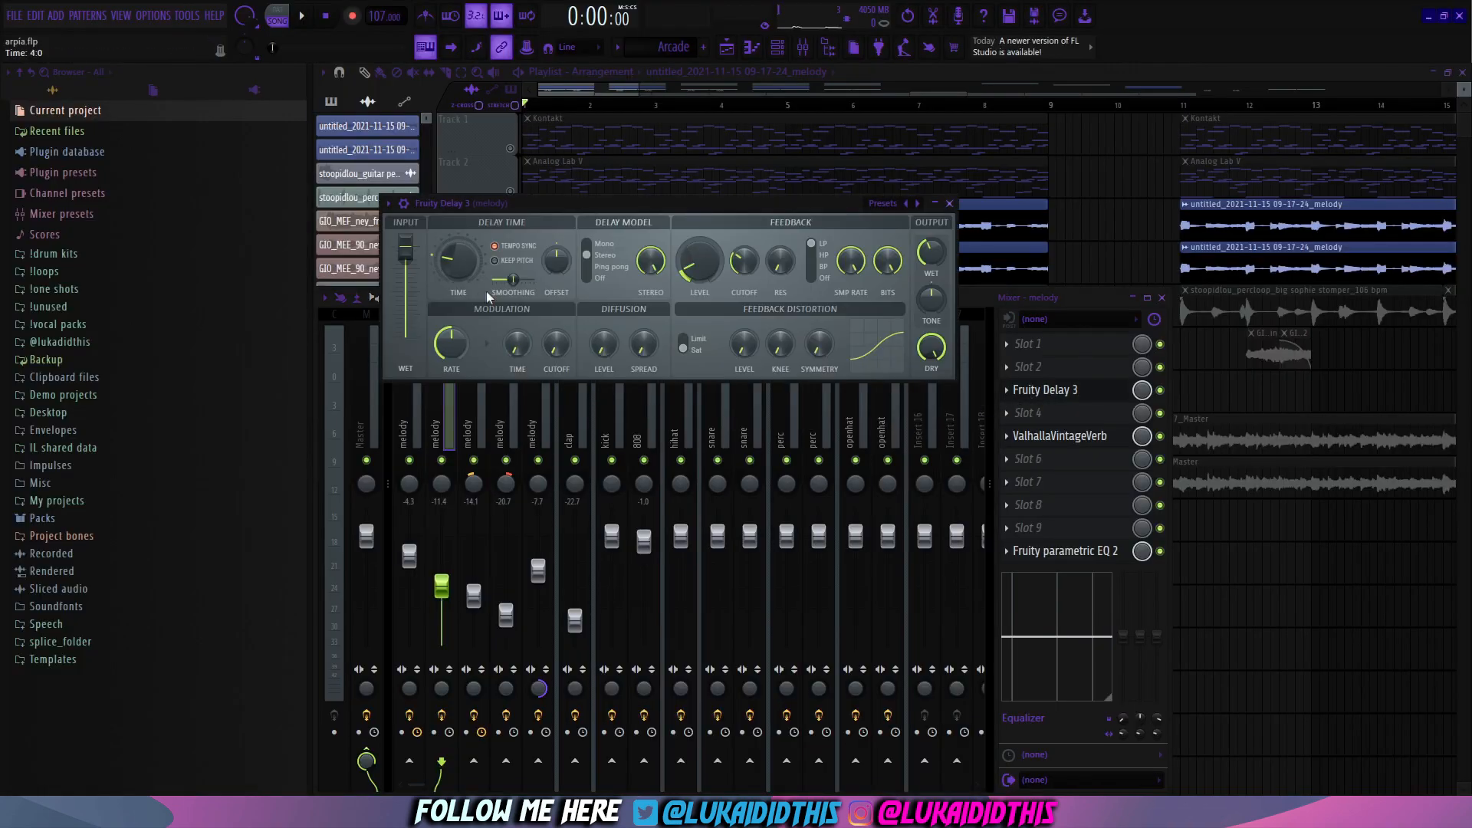
click(950, 204)
click(1062, 435)
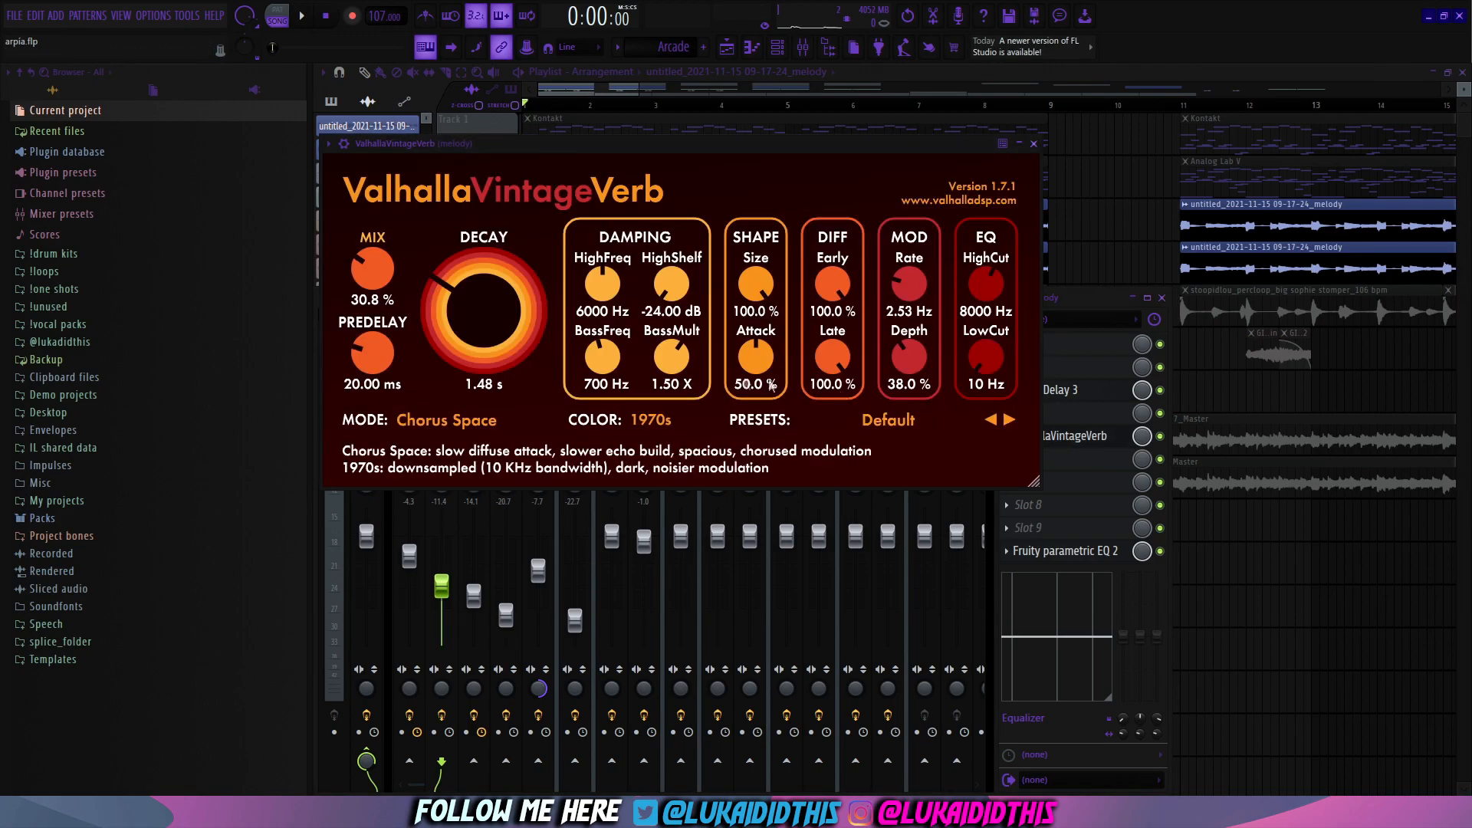
click(1034, 145)
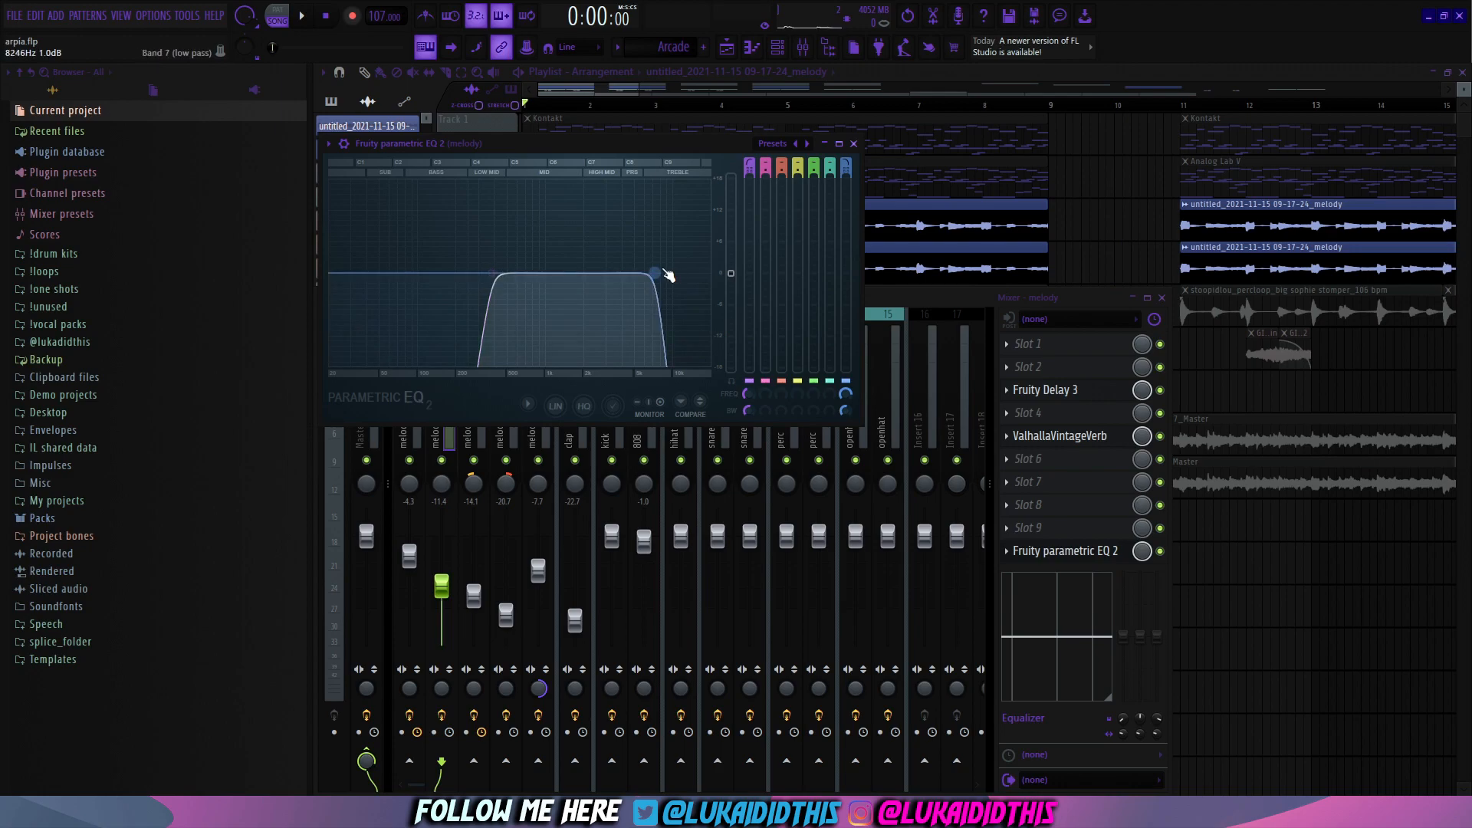
right_click(1075, 167)
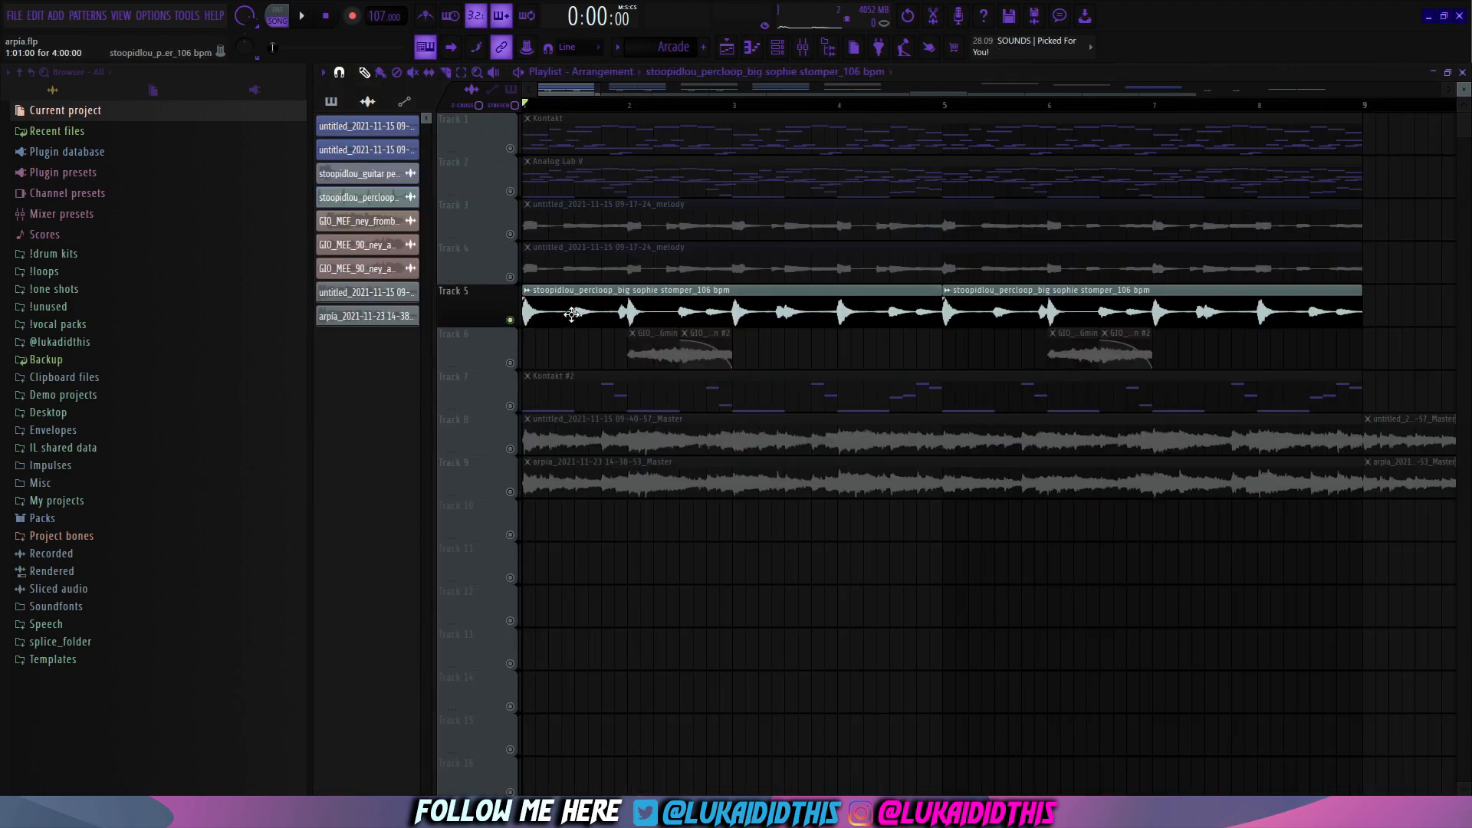
- Look at the big sophie stomper percussion loop on Track 5 and audition the soloed percussion and GIO_MEE vocal clips
double_click(572, 314)
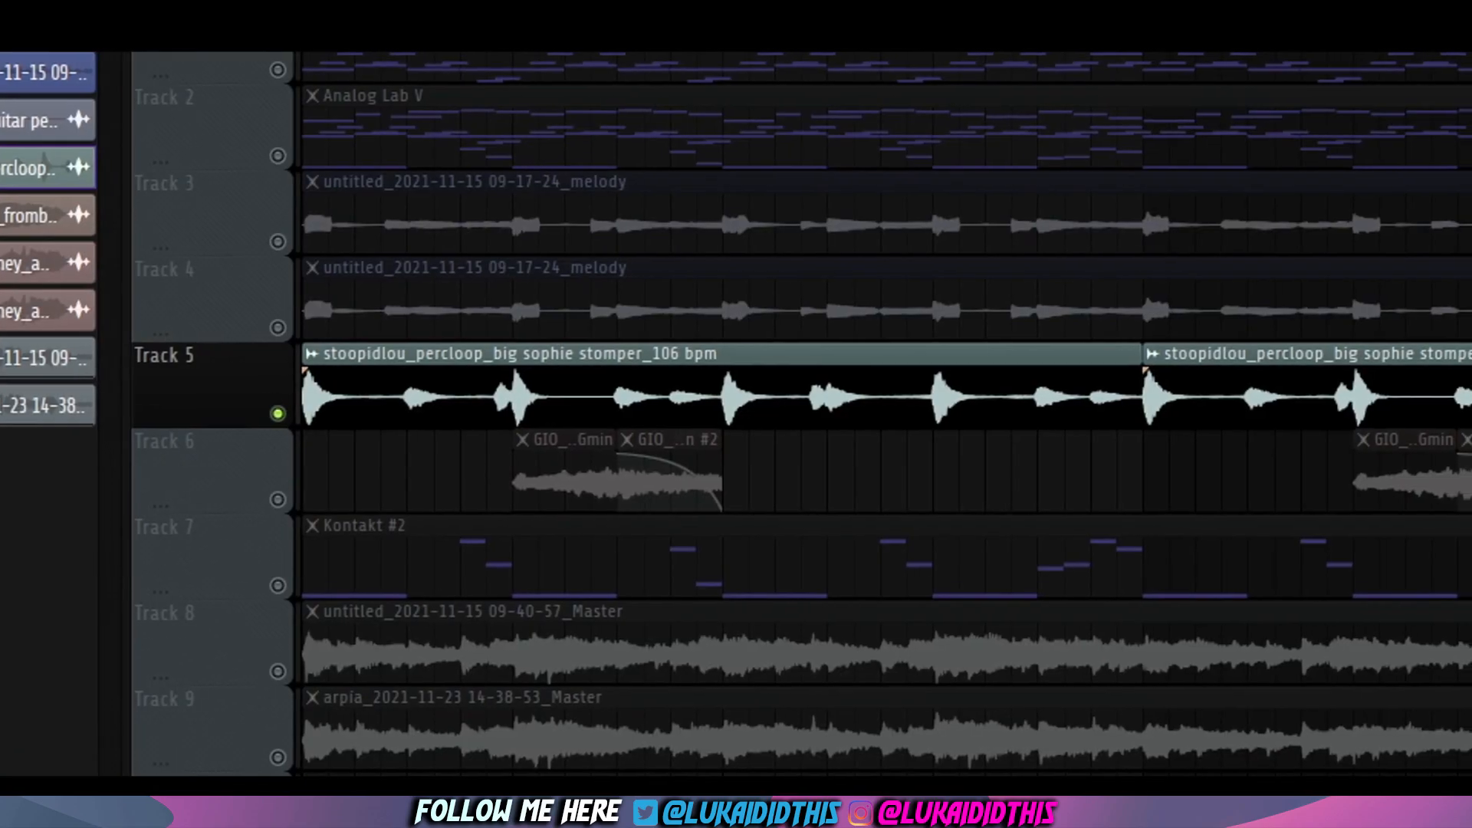
key(space)
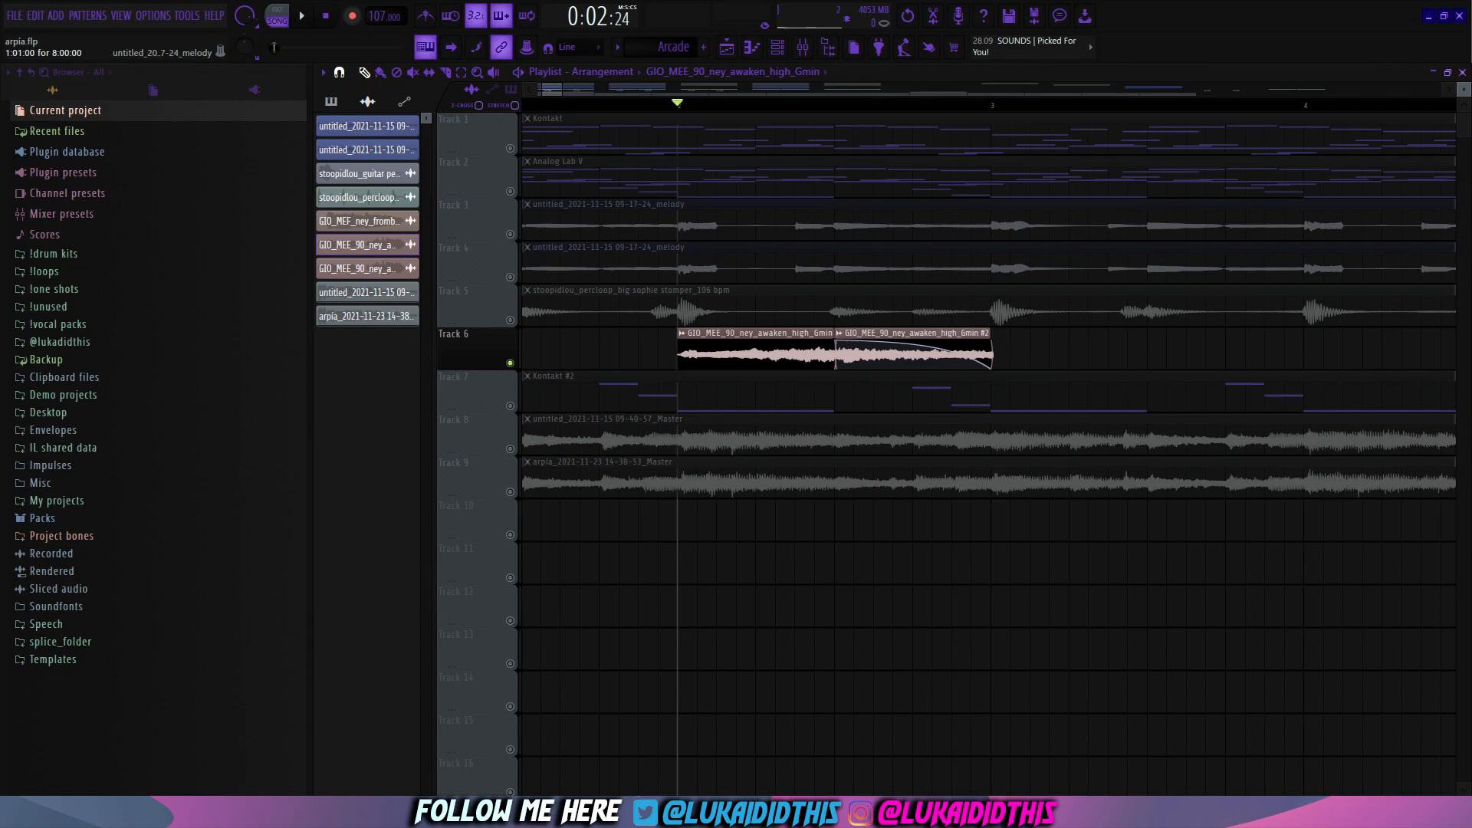
key(space)
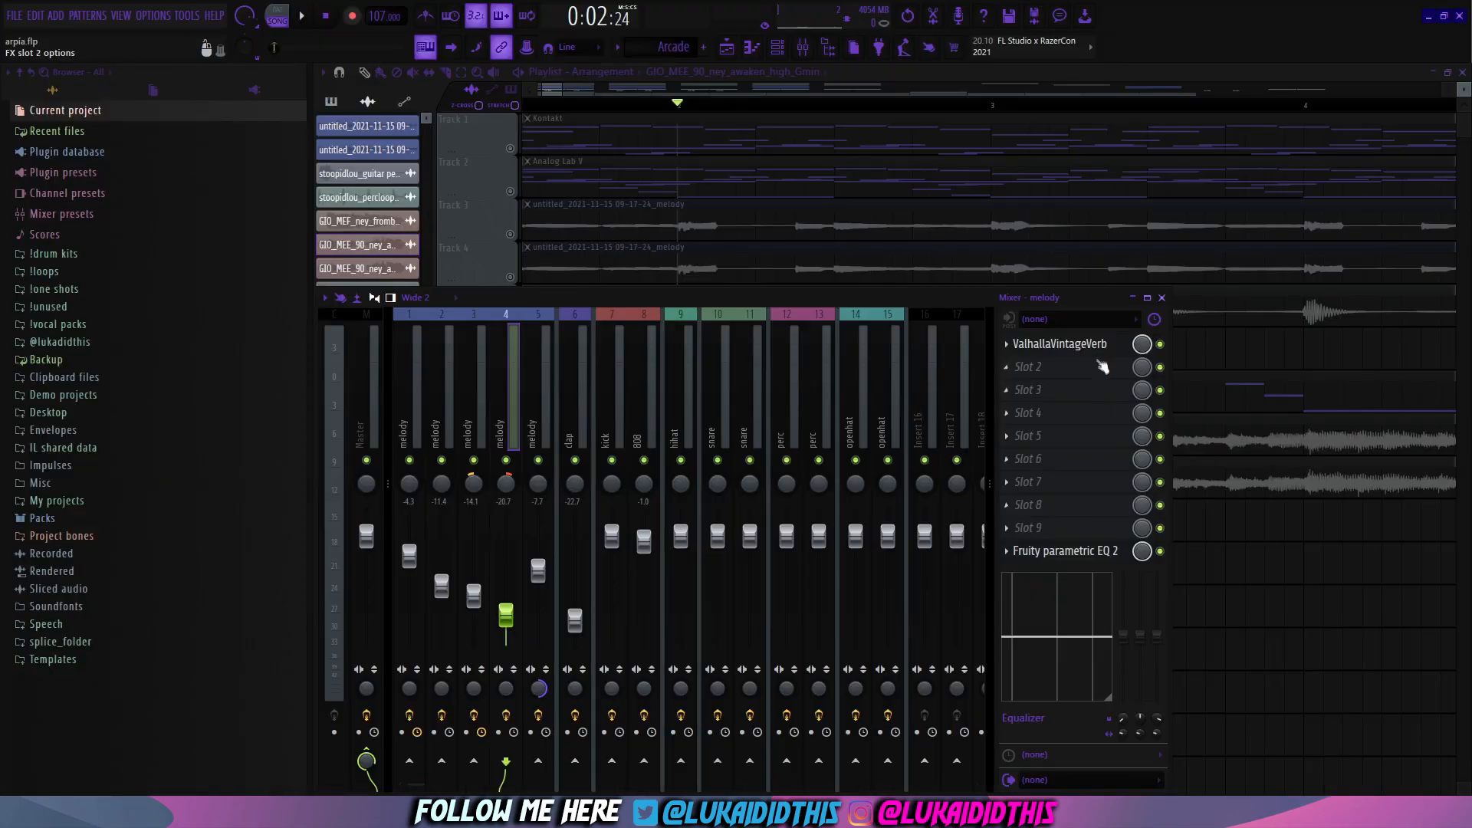
- Inspect the ValhallaVintageVerb and Fruity parametric EQ 2 settings on the fourth melody mixer track
click(1099, 346)
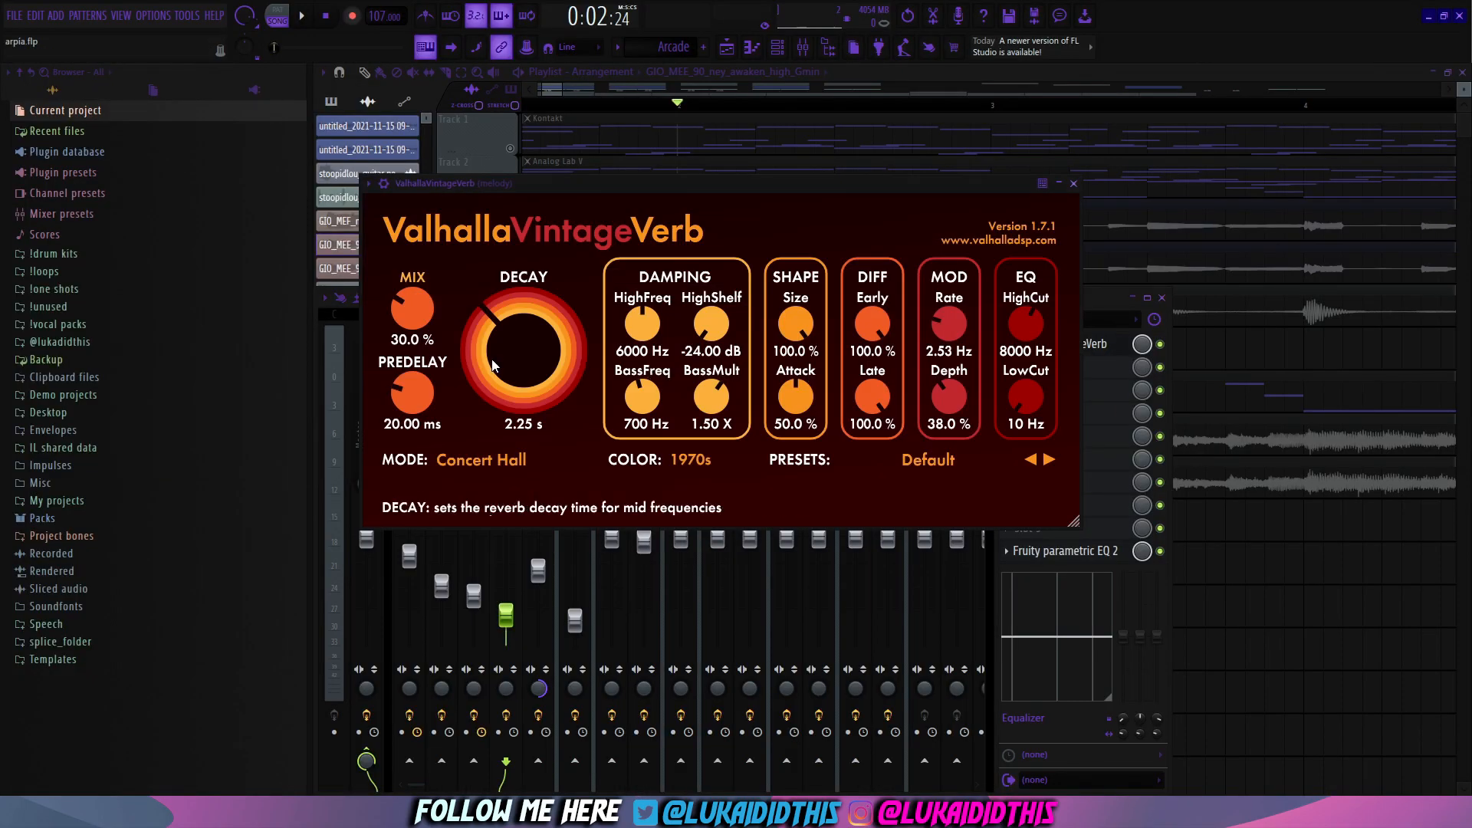
click(1074, 183)
click(1066, 552)
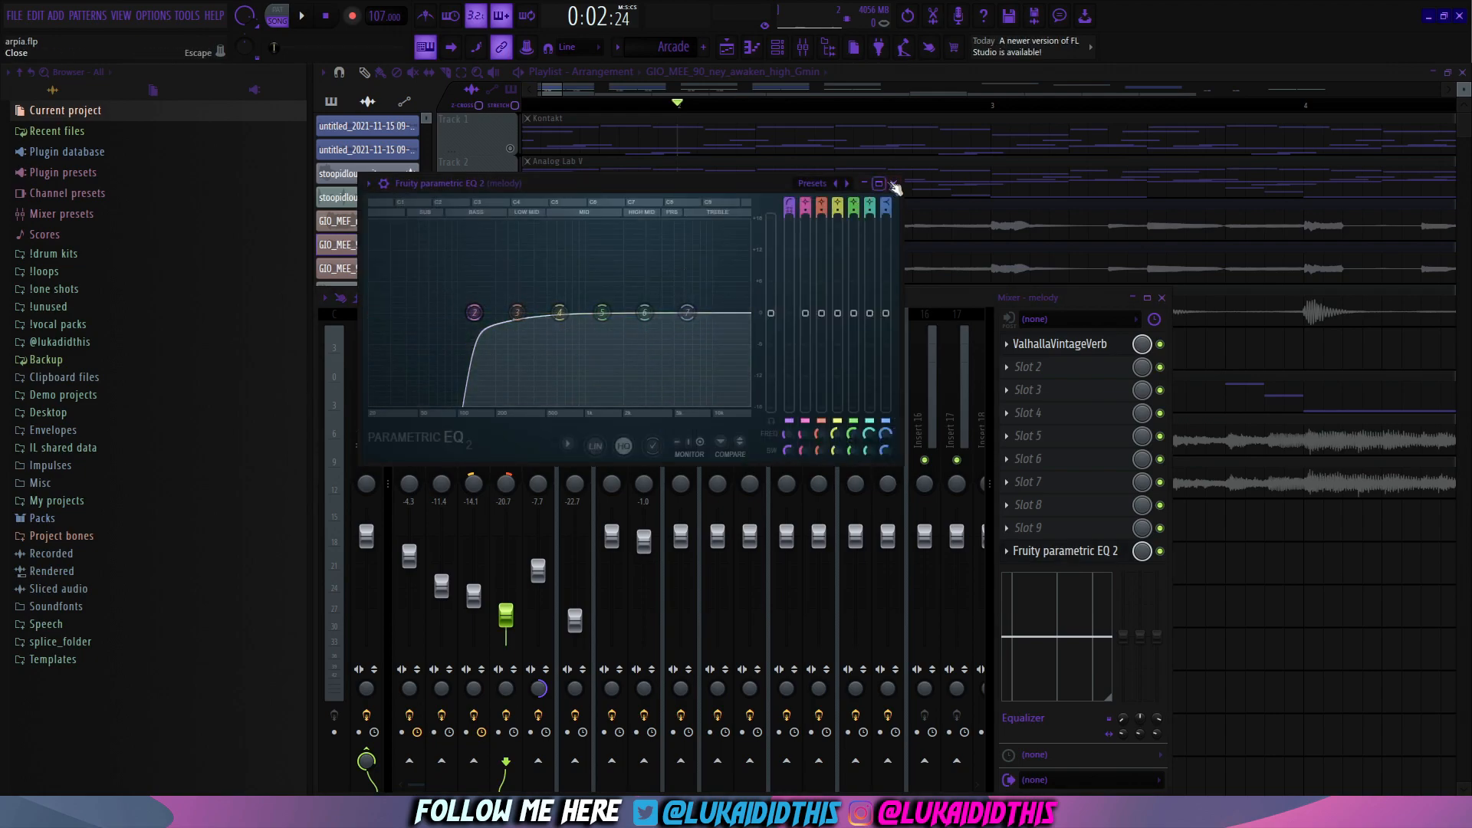
click(893, 185)
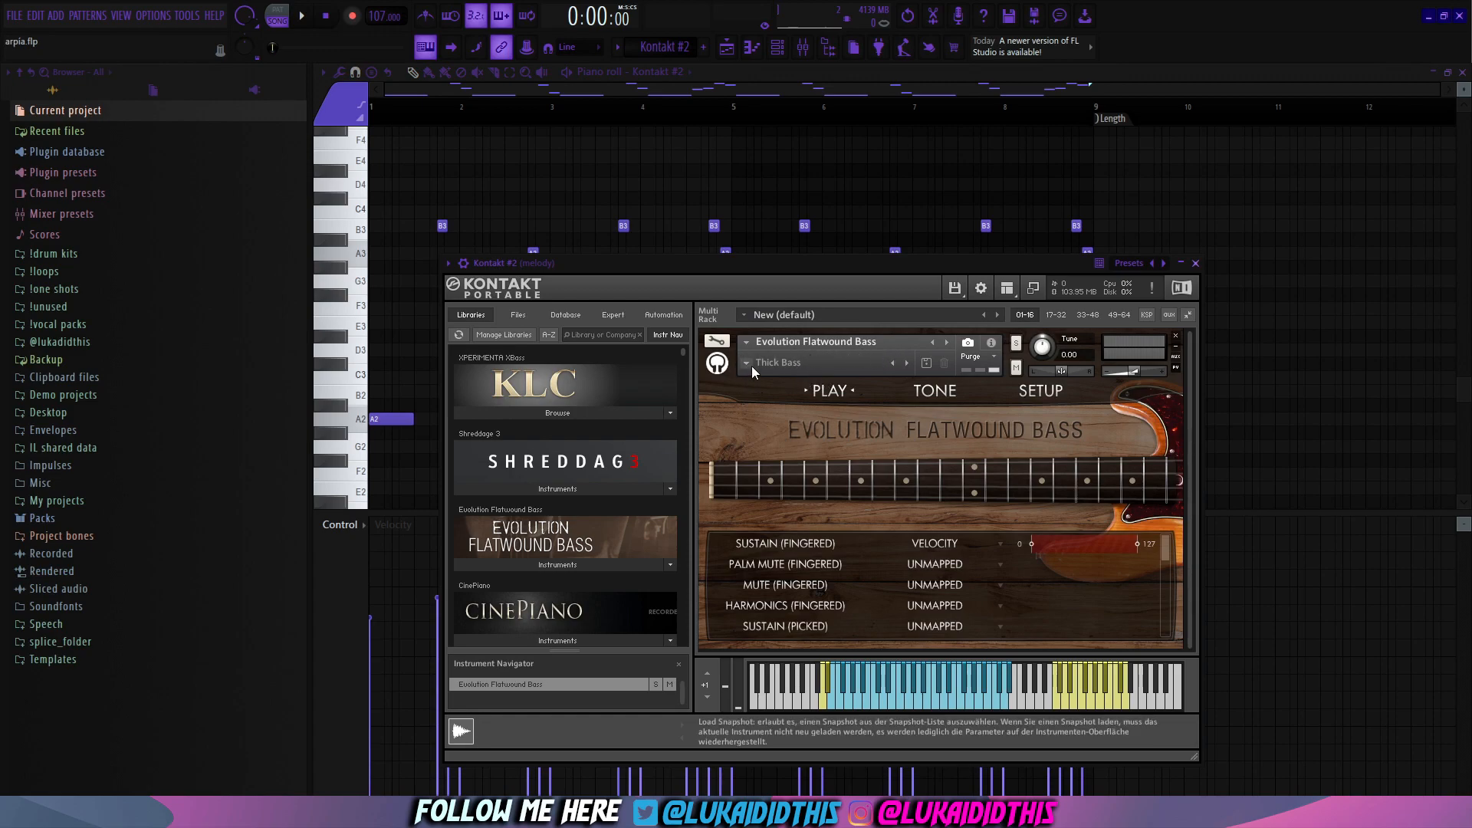
- Dismiss the Evolution Flatwound Bass instrument window to show the Kontakt #2 bass notes, and play them
right_click(816, 192)
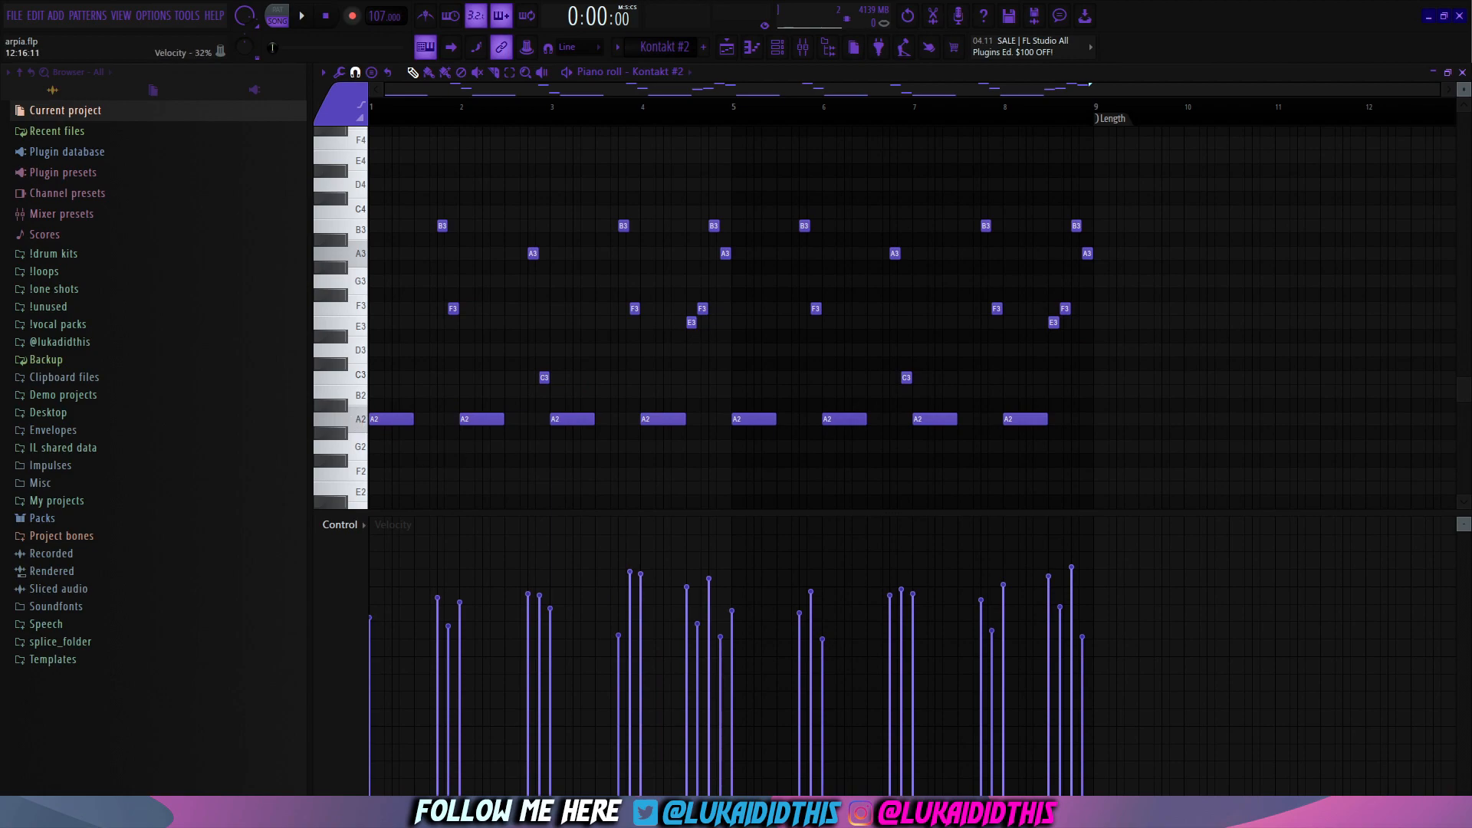
key(space)
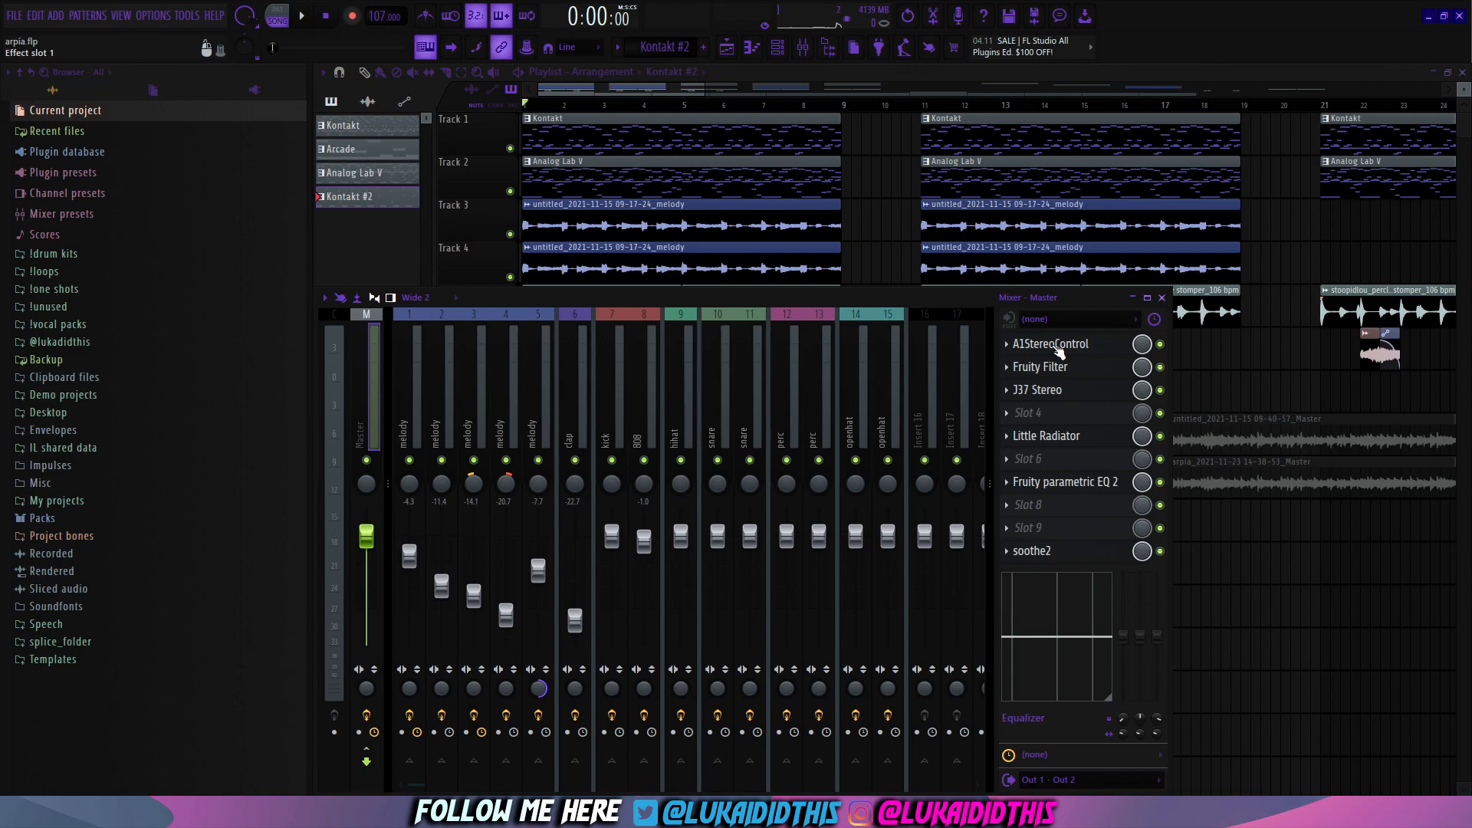
- Inspect the master track's effects in order: A1StereoControl, Fruity Filter, J37 Stereo and Little Radiator
click(1057, 344)
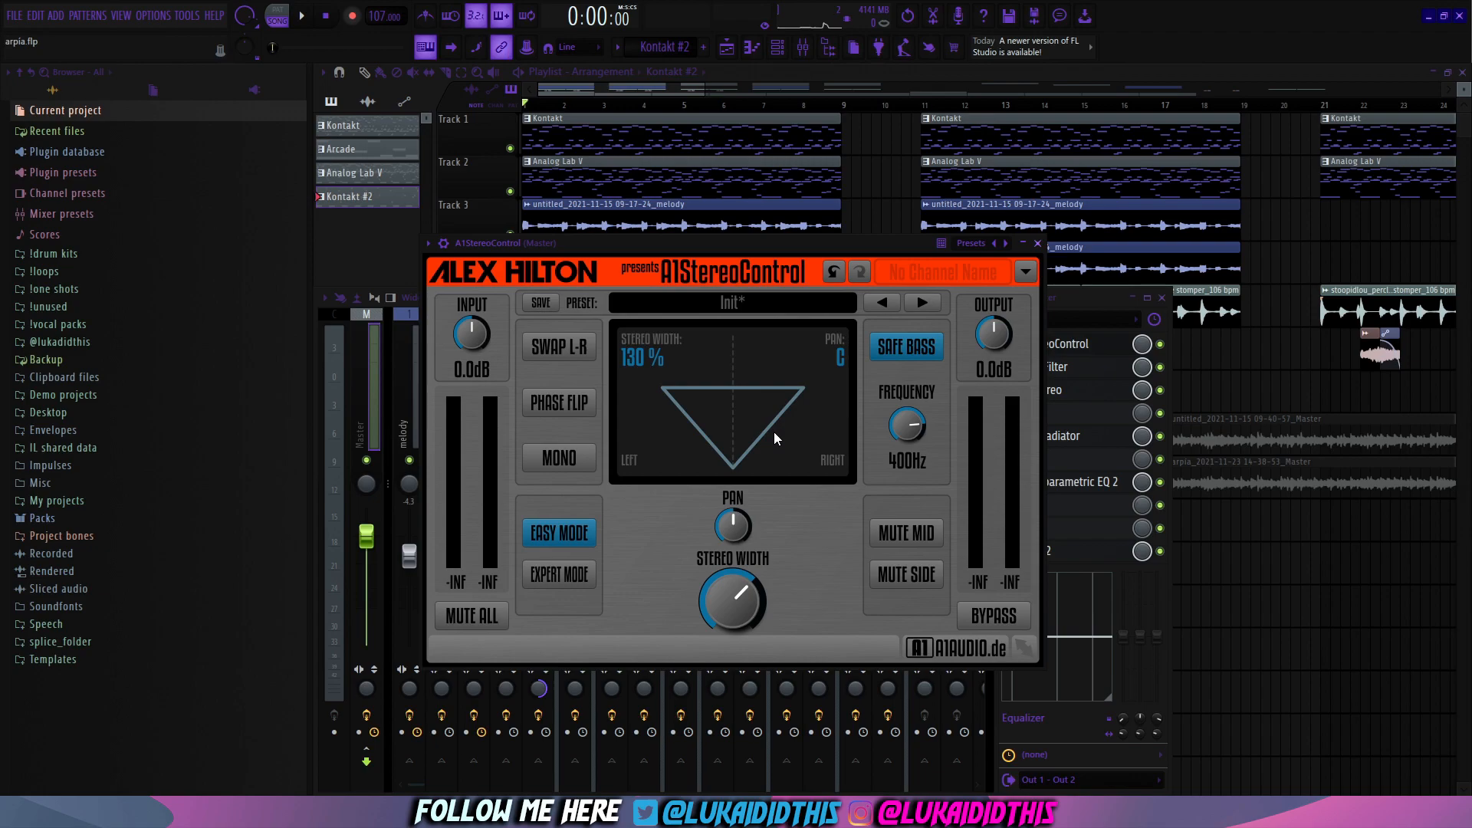
click(1038, 243)
click(1056, 368)
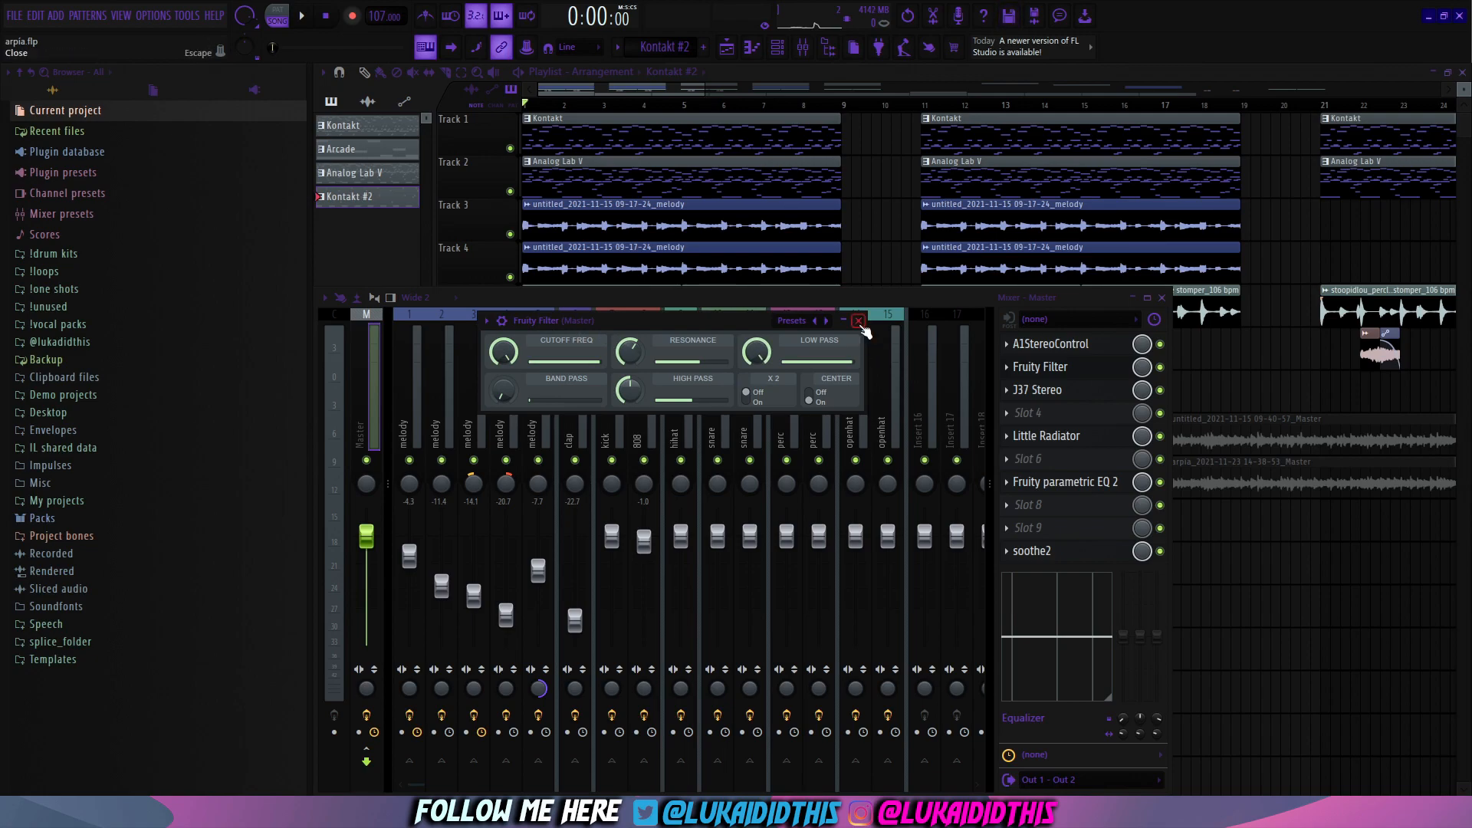
click(858, 320)
click(1037, 389)
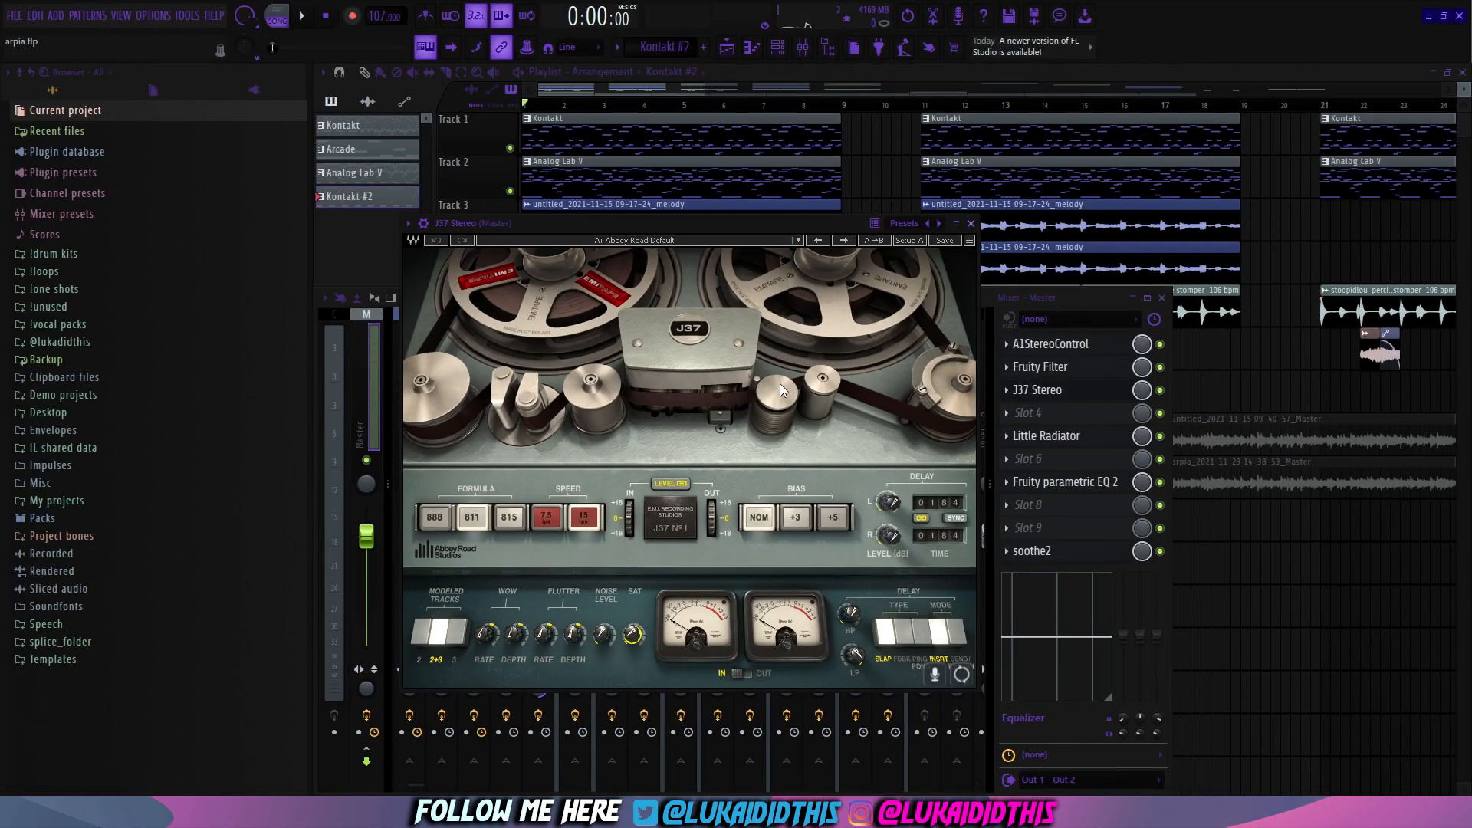
click(1051, 440)
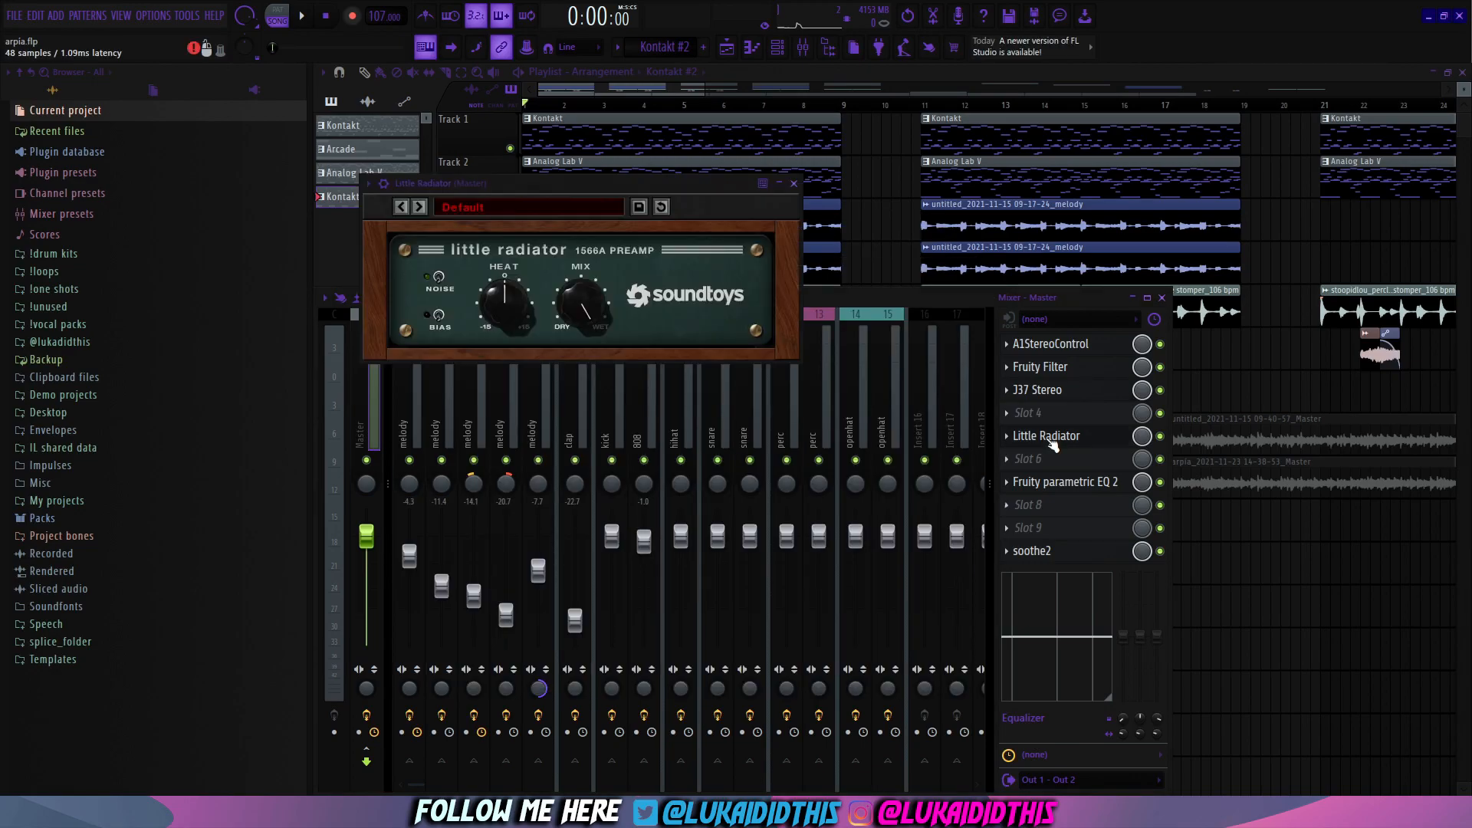